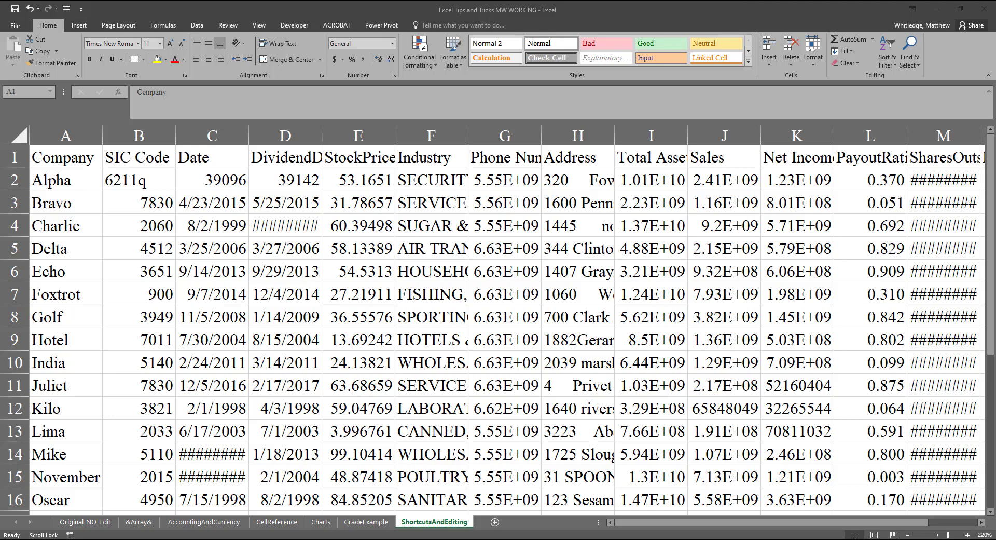
Step: Traverse the data's edges from A1 to the last company, the last column, its header, and back to A1
{"action": "left_click", "coordinate": [58, 153]}
{"action": "key", "text": "ctrl+Down"}
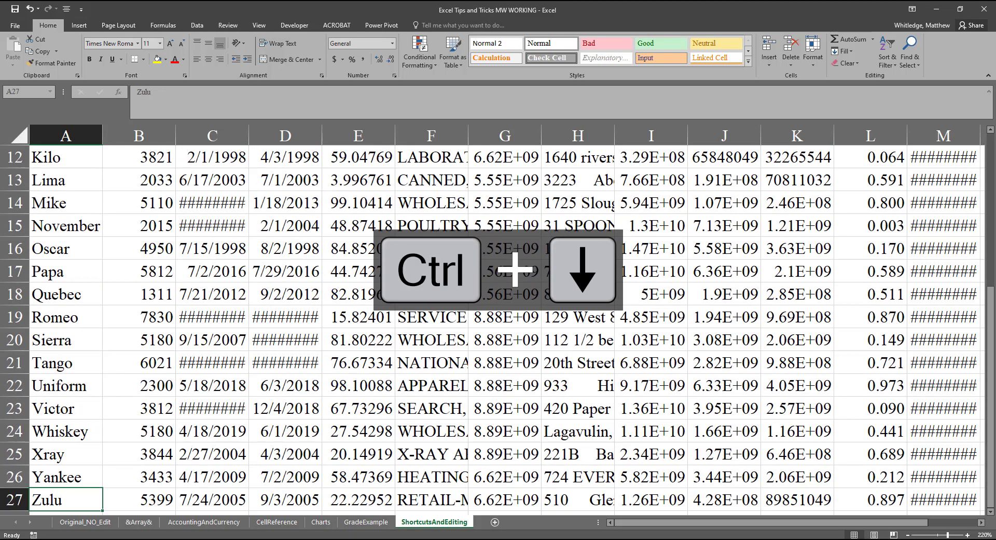
{"action": "key", "text": "ctrl+Right"}
{"action": "key", "text": "ctrl+Up"}
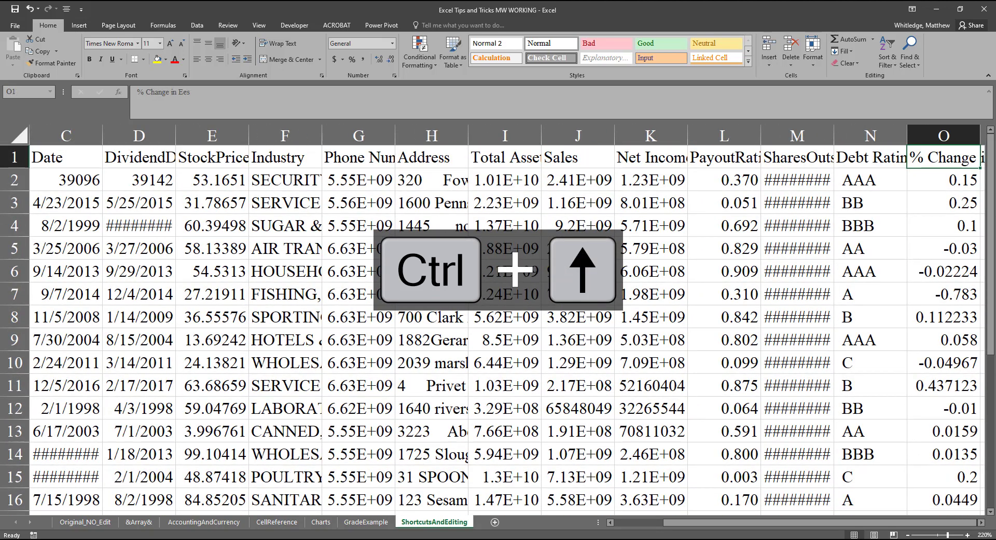
{"action": "key", "text": "ctrl+Left"}
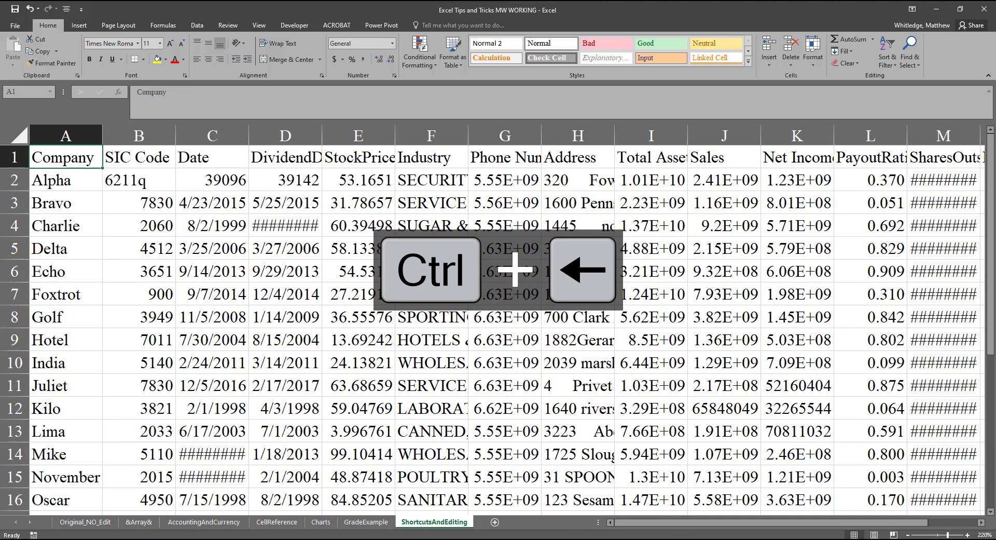
{"action": "key", "text": "Scroll_Lock"}
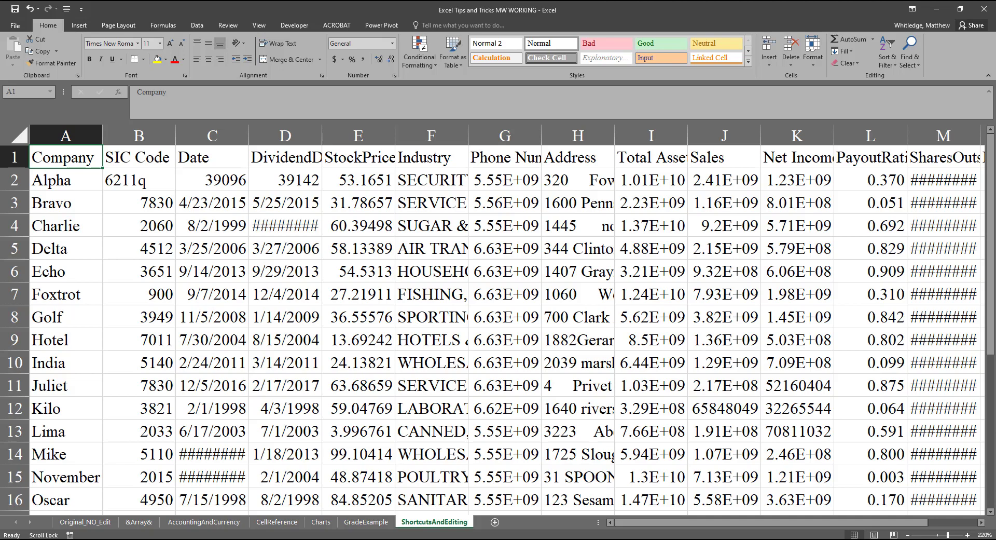
Step: Jump to the last company and back to A1, and to the last header in row 1 and back
{"action": "key", "text": "Scroll_Lock"}
{"action": "key", "text": "ctrl+Down"}
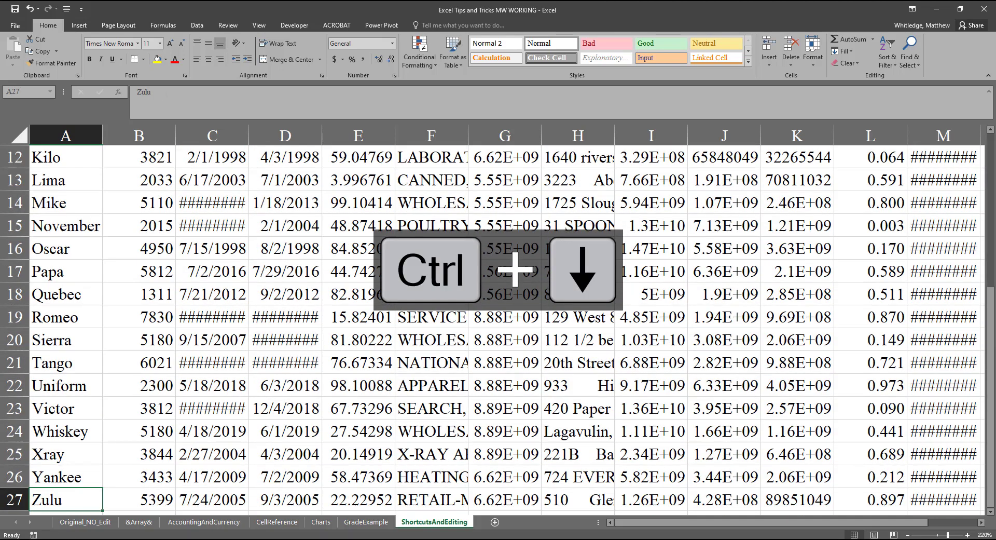
{"action": "key", "text": "ctrl+Up"}
{"action": "key", "text": "ctrl+Right"}
{"action": "key", "text": "ctrl+Left"}
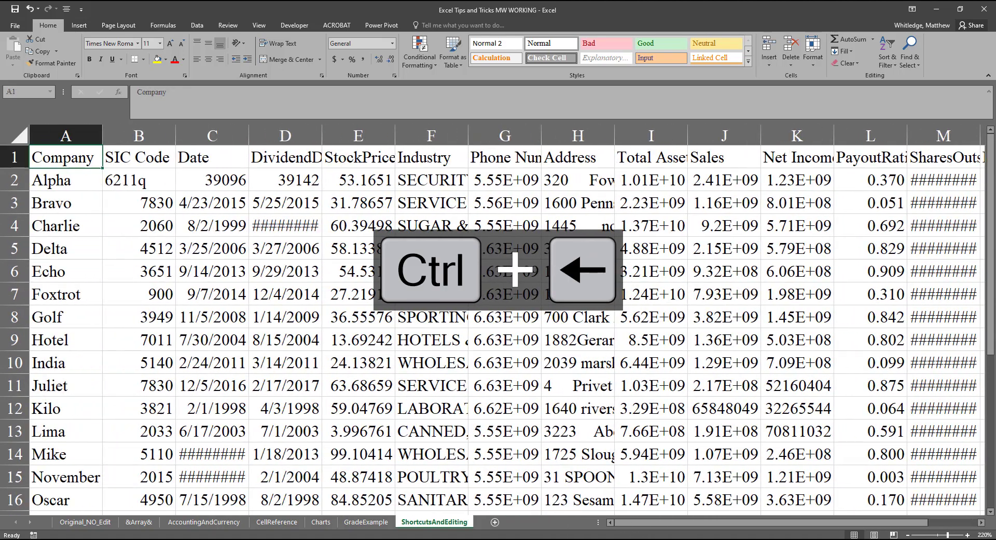
{"action": "key", "text": "Scroll_Lock"}
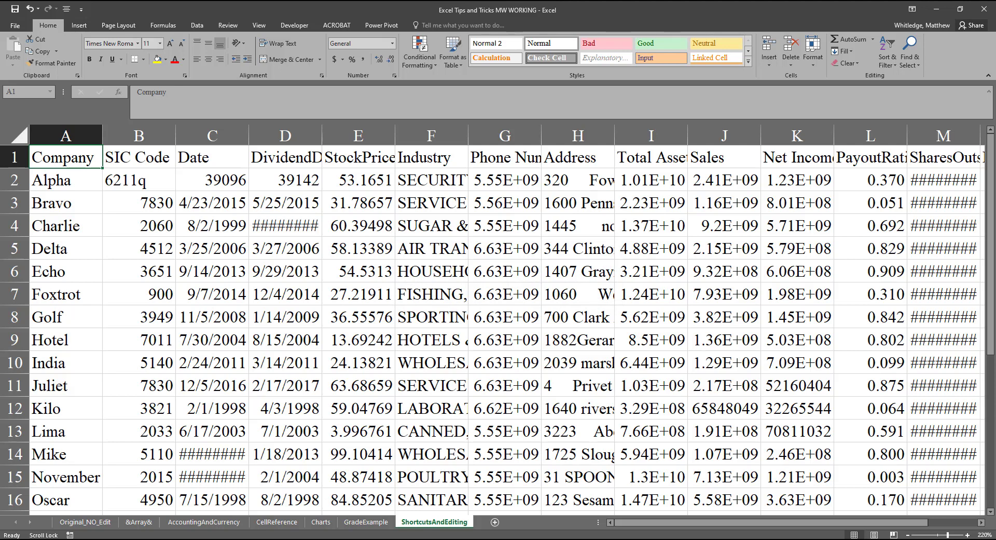
Step: Extend the selection from A1 cell by cell to cover A1:C9, and collapse it back to A1
{"action": "key", "text": "Scroll_Lock"}
{"action": "key", "text": "shift+Down"}
{"action": "key", "text": "shift+Down"}
{"action": "key", "text": "shift+Down"}
{"action": "key", "text": "shift+Down"}
{"action": "key", "text": "shift+Down"}
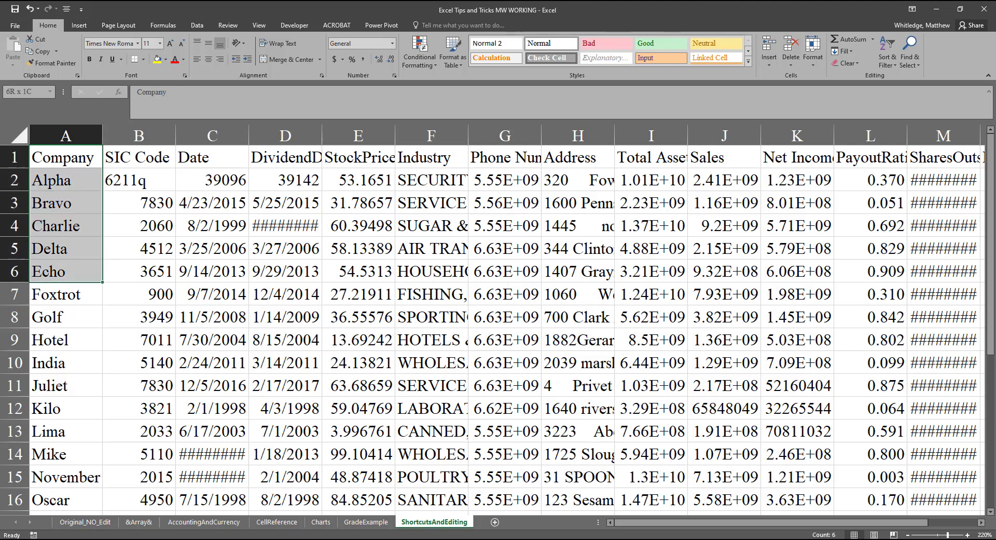
{"action": "key", "text": "shift+Right"}
{"action": "key", "text": "shift+Right"}
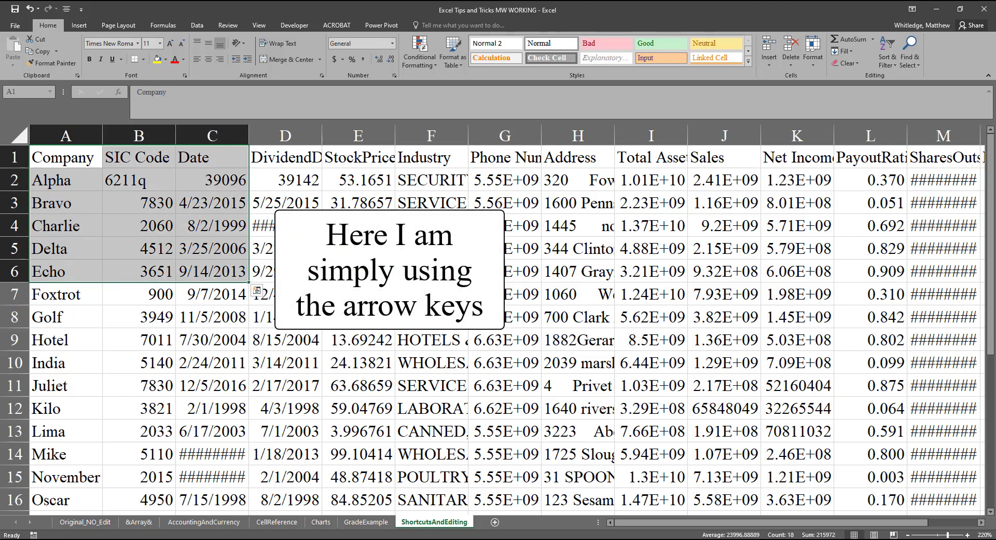
{"action": "key", "text": "shift+Down"}
{"action": "key", "text": "shift+Down"}
{"action": "key", "text": "shift+Down"}
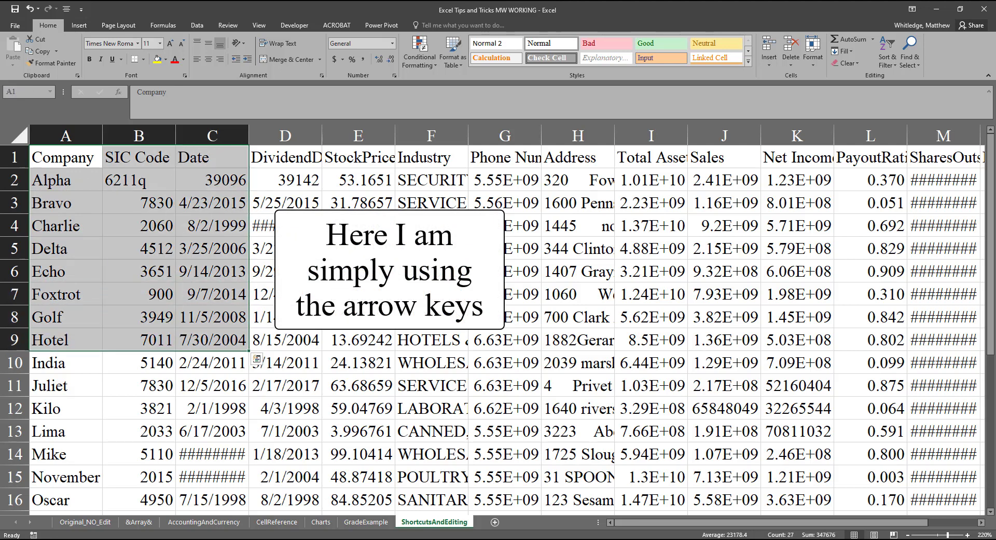
{"action": "key", "text": "Scroll_Lock"}
{"action": "key", "text": "Scroll_Lock"}
{"action": "key", "text": "Up"}
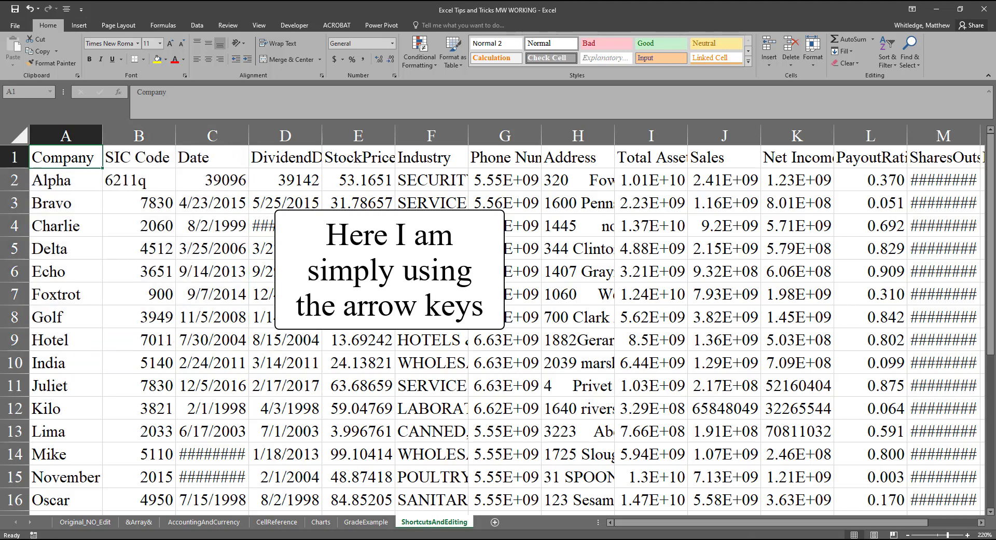
Step: Select the whole Company column from A1 to A27, and shrink the selection back to A1
{"action": "key", "text": "Scroll_Lock"}
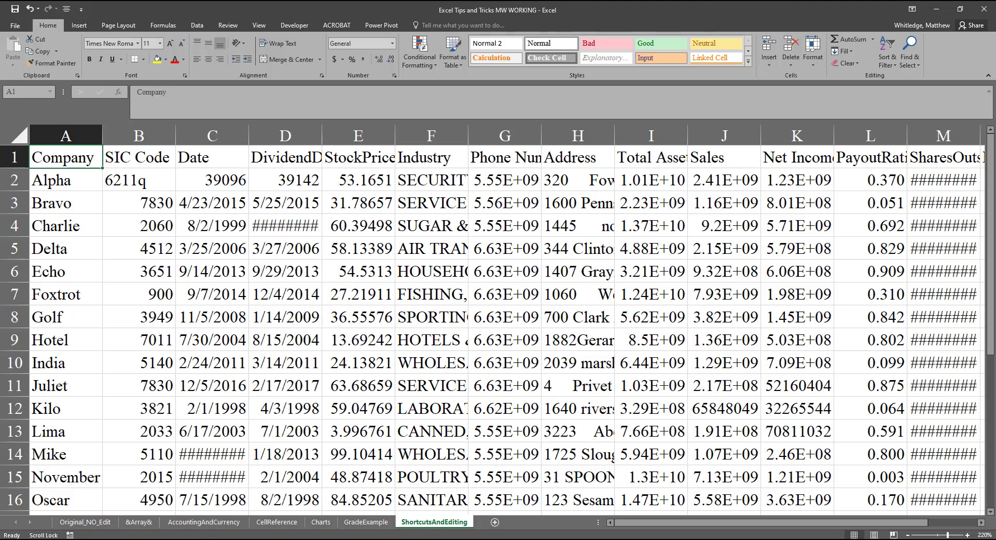
{"action": "key", "text": "Scroll_Lock"}
{"action": "key", "text": "ctrl+shift+Down"}
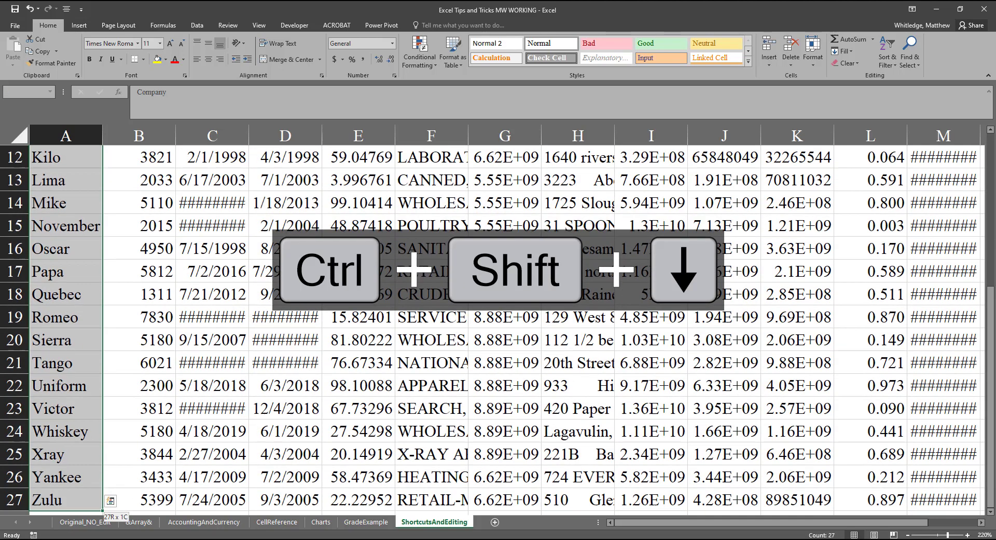
{"action": "key", "text": "ctrl+shift+Up"}
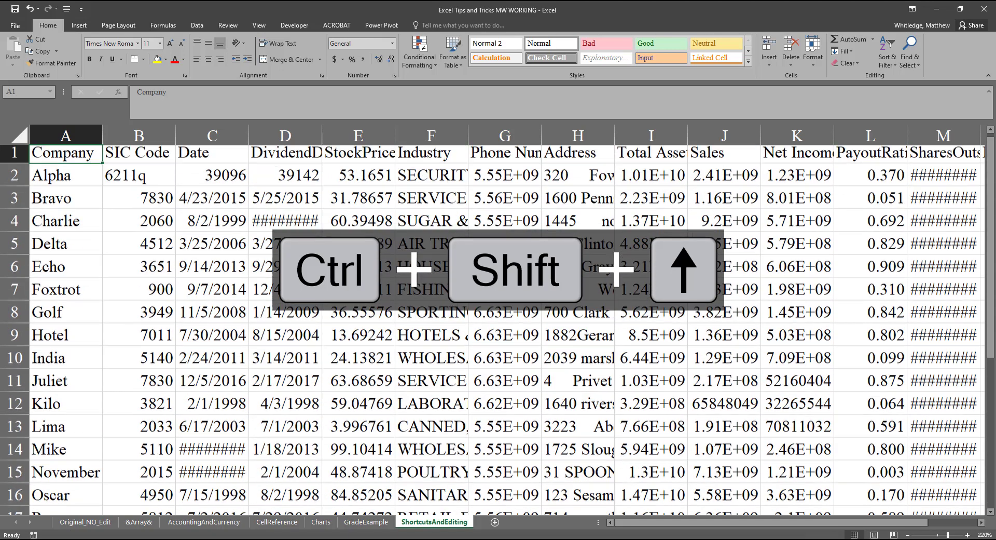
Step: Select the entire header row from A1 to O1, and shrink the selection back to A1
{"action": "key", "text": "ctrl+shift+Right"}
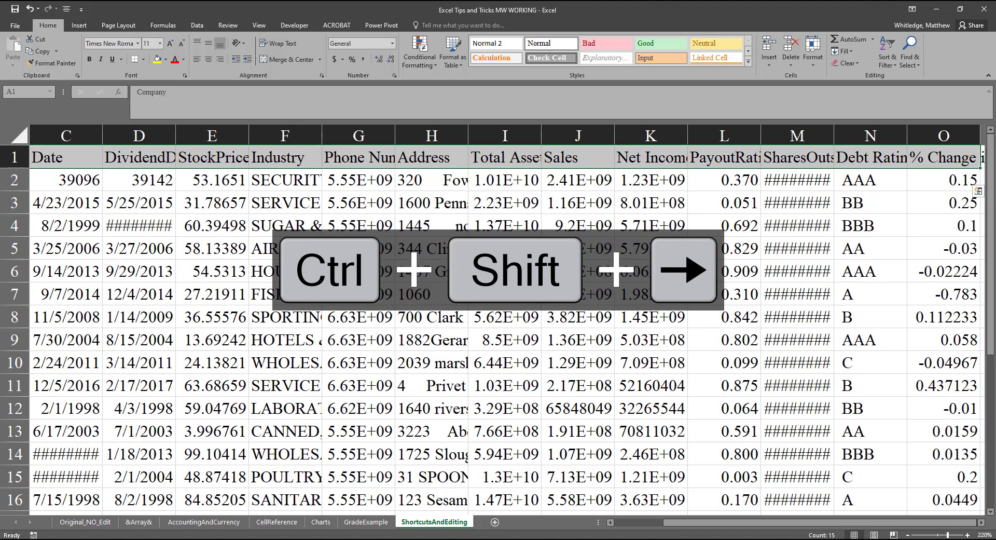
{"action": "key", "text": "Scroll_Lock"}
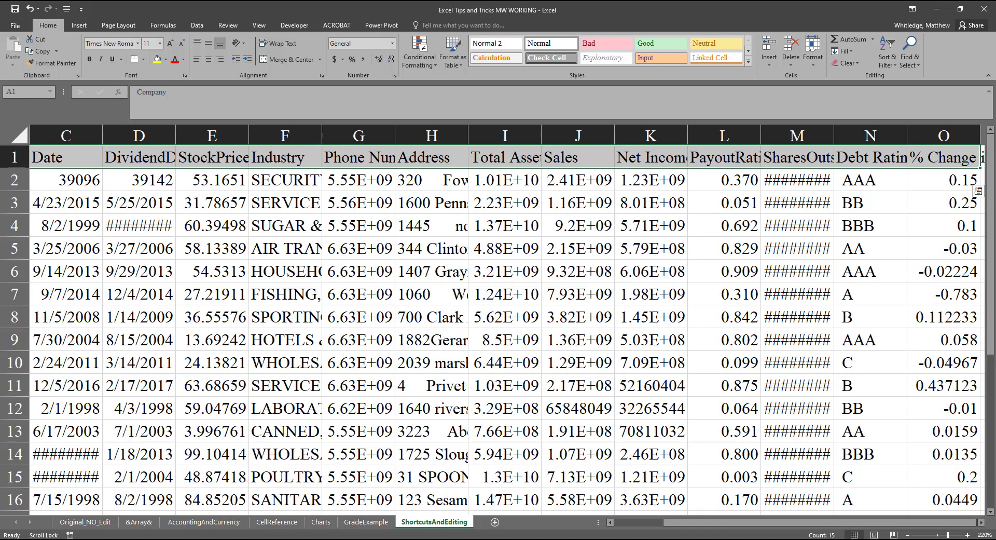
{"action": "key", "text": "Scroll_Lock"}
{"action": "key", "text": "ctrl+shift+Left"}
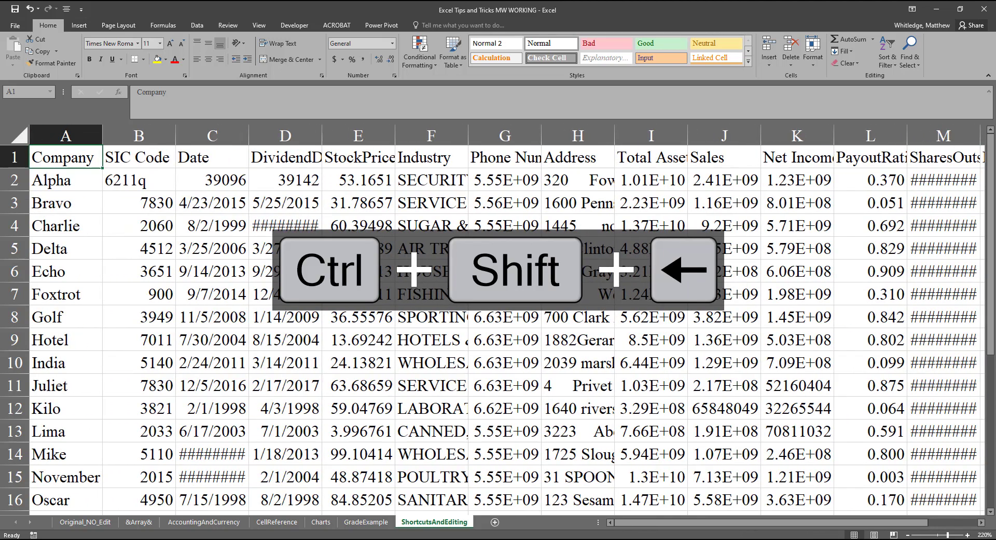
{"action": "key", "text": "Scroll_Lock"}
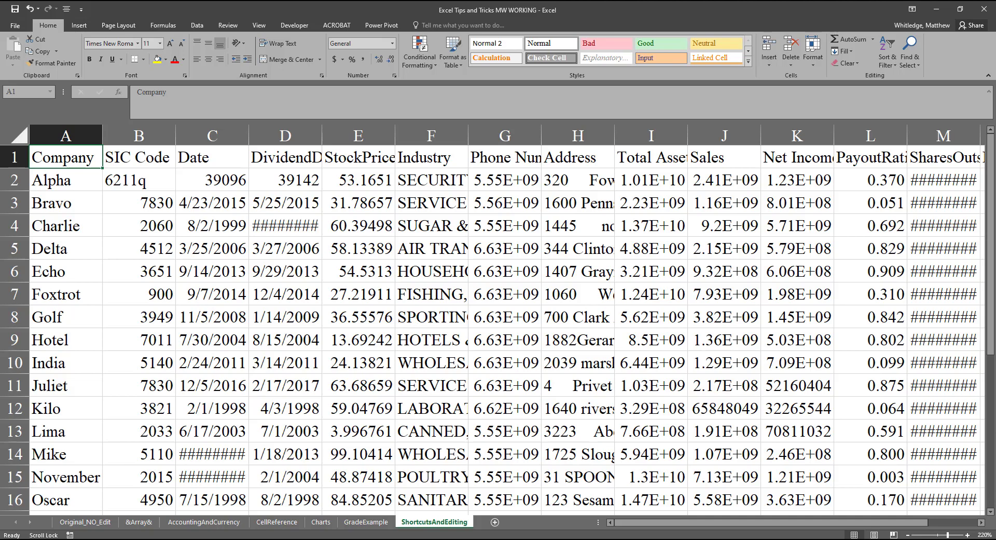
Step: Move past the last company into the blank rows of column A, and jump back to the last filled cell, A27
{"action": "key", "text": "Scroll_Lock"}
{"action": "key", "text": "ctrl+Down"}
{"action": "key", "text": "Down"}
{"action": "key", "text": "Down"}
{"action": "key", "text": "Down"}
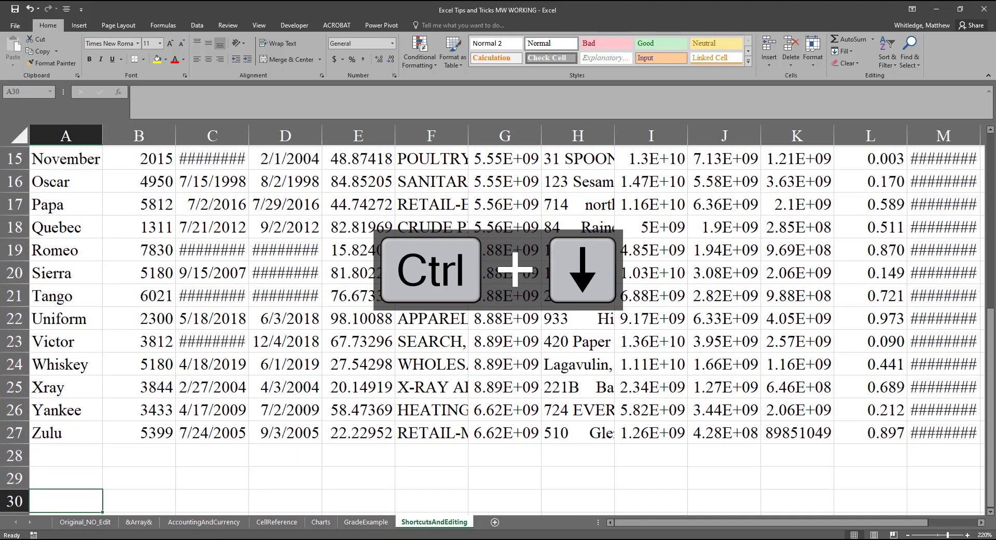
{"action": "key", "text": "Down"}
{"action": "key", "text": "Down"}
{"action": "key", "text": "Up"}
{"action": "key", "text": "Up"}
{"action": "key", "text": "Up"}
{"action": "key", "text": "Up"}
{"action": "key", "text": "Down"}
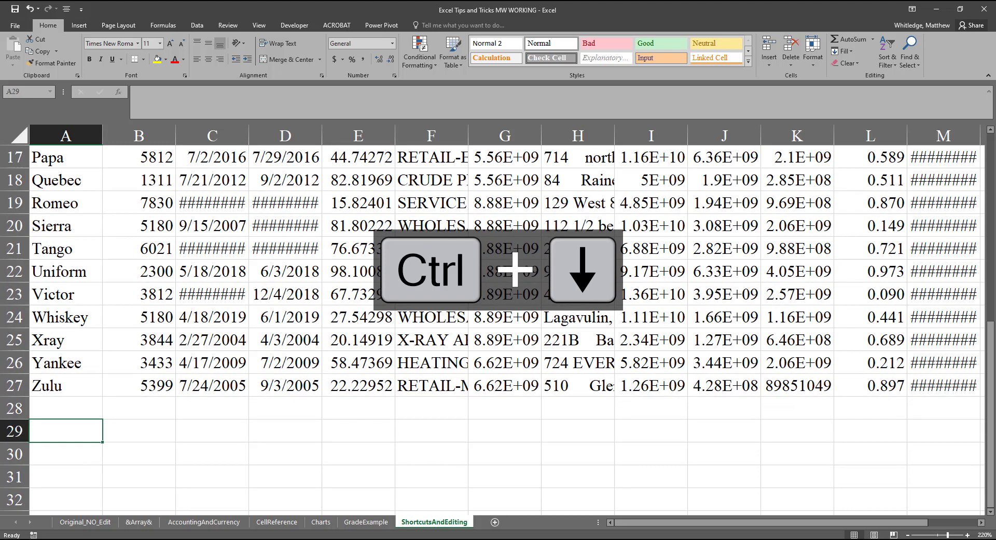
{"action": "key", "text": "Down"}
{"action": "key", "text": "Down"}
{"action": "key", "text": "Down"}
{"action": "key", "text": "Down"}
{"action": "key", "text": "Down"}
{"action": "key", "text": "Down"}
{"action": "key", "text": "Down"}
{"action": "key", "text": "ctrl+Up"}
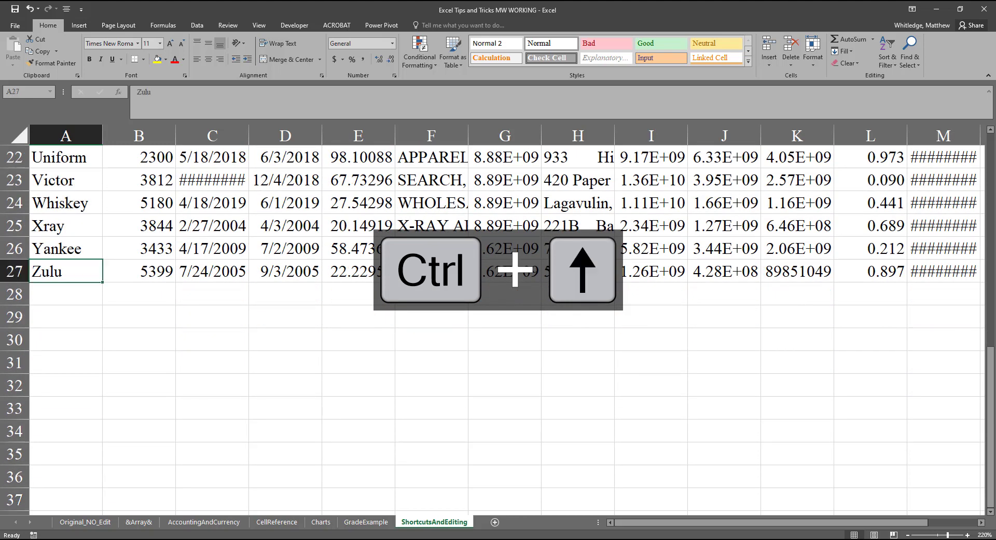
Step: Copy Zulu from A27 into A30 and clear the copy marker
{"action": "key", "text": "Scroll_Lock"}
{"action": "key", "text": "Scroll_Lock"}
{"action": "key", "text": "ctrl+c"}
{"action": "key", "text": "Down"}
{"action": "key", "text": "Down"}
{"action": "key", "text": "Down"}
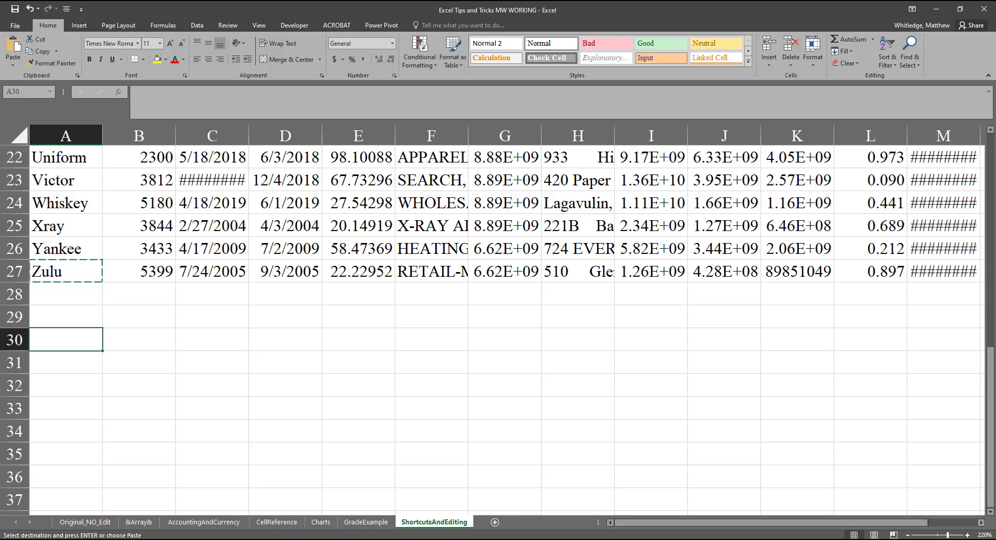
{"action": "key", "text": "ctrl+v"}
{"action": "key", "text": "Escape"}
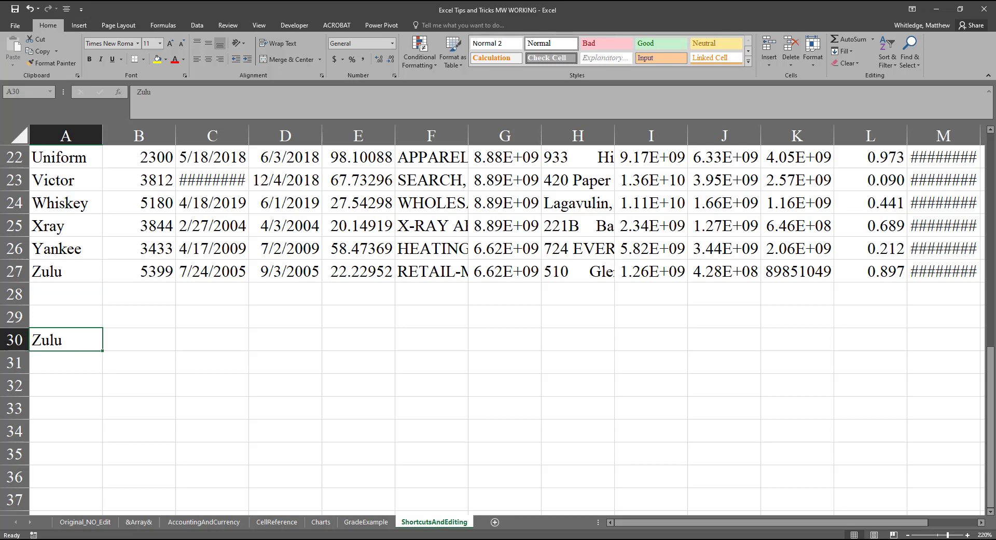
Step: Move the pasted Zulu from A30 to A32 by cutting and pasting it
{"action": "key", "text": "Scroll_Lock"}
{"action": "key", "text": "ctrl+x"}
{"action": "key", "text": "Scroll_Lock"}
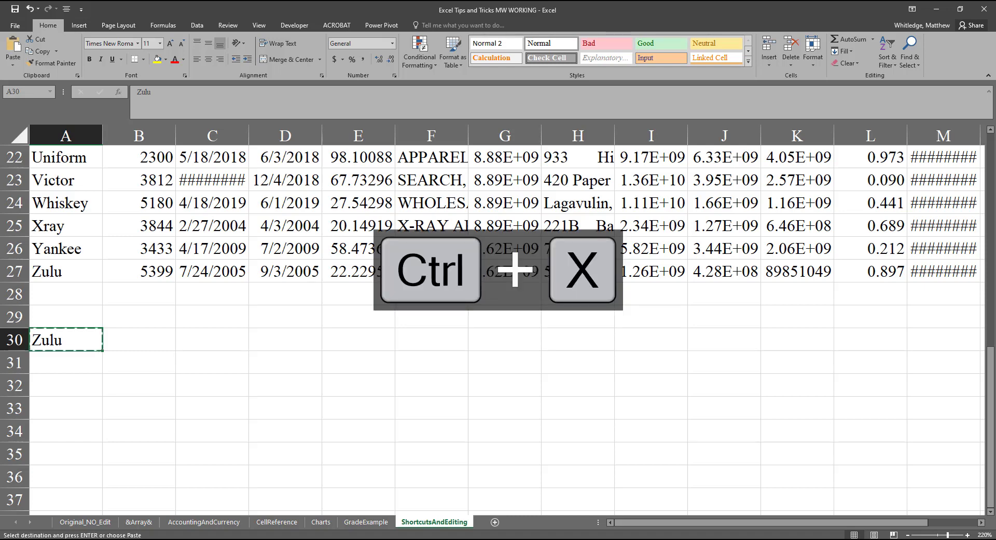
{"action": "key", "text": "Down"}
{"action": "key", "text": "Down"}
{"action": "key", "text": "Return"}
{"action": "key", "text": "ctrl+v"}
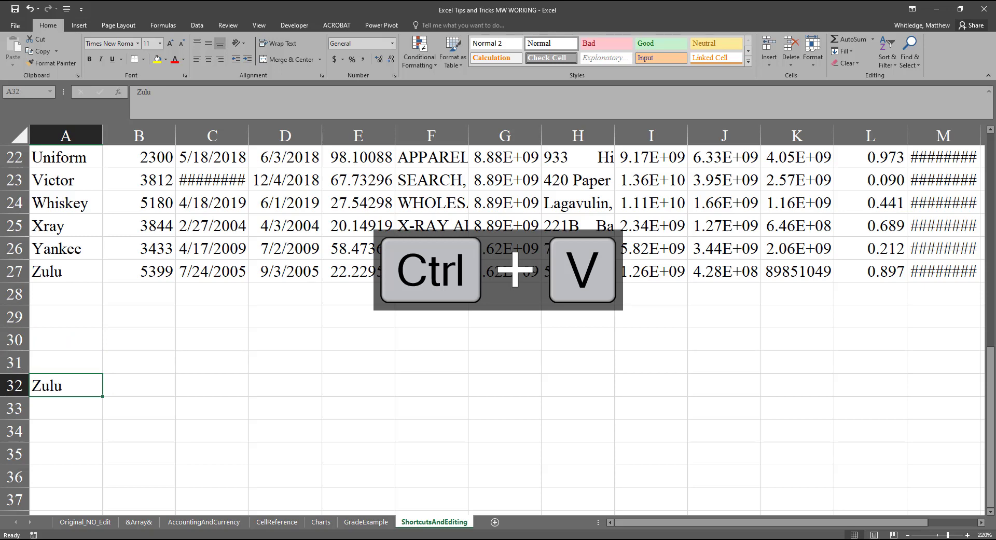
{"action": "key", "text": "Scroll_Lock"}
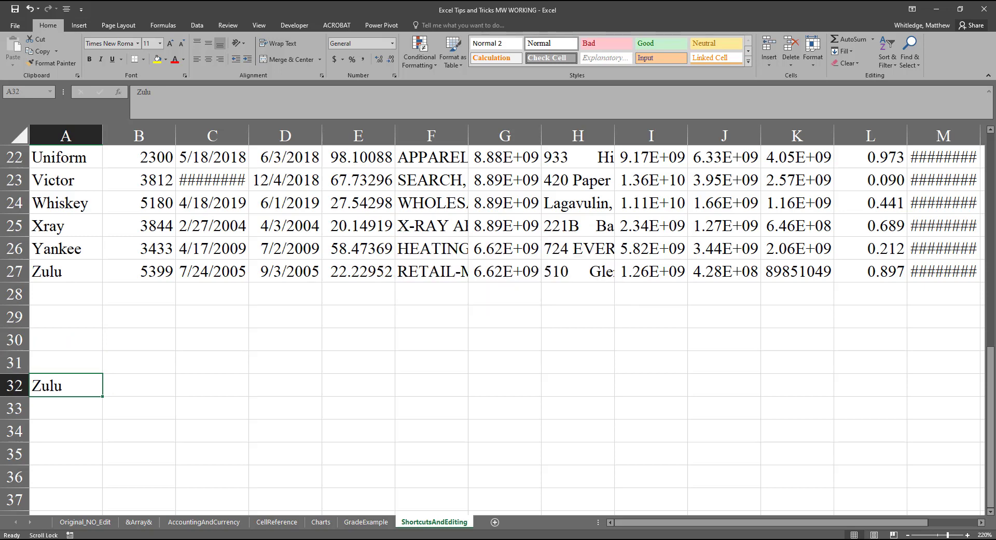
Step: Undo the move to A32 and the earlier paste into A30
{"action": "key", "text": "Scroll_Lock"}
{"action": "key", "text": "Scroll_Lock"}
{"action": "key", "text": "Scroll_Lock"}
{"action": "key", "text": "Scroll_Lock"}
{"action": "key", "text": "Scroll_Lock"}
{"action": "key", "text": "ctrl+z"}
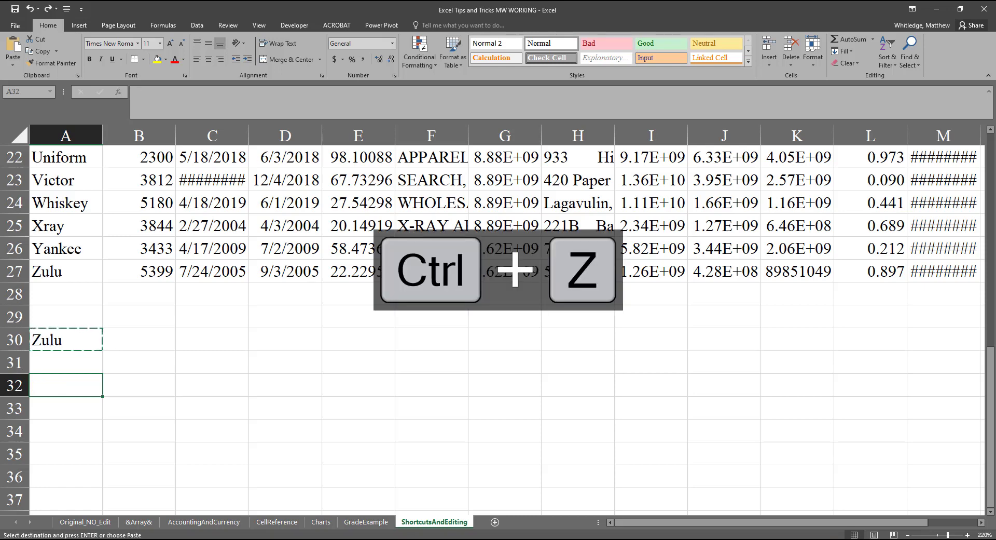
{"action": "key", "text": "ctrl+z"}
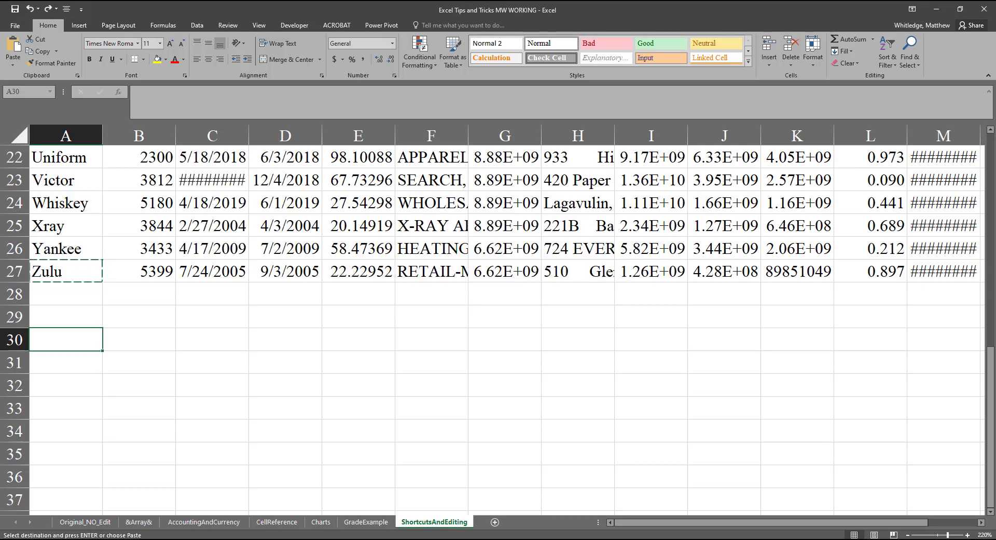
Step: Redo the paste into A30 and the move to A32
{"action": "key", "text": "ctrl+y"}
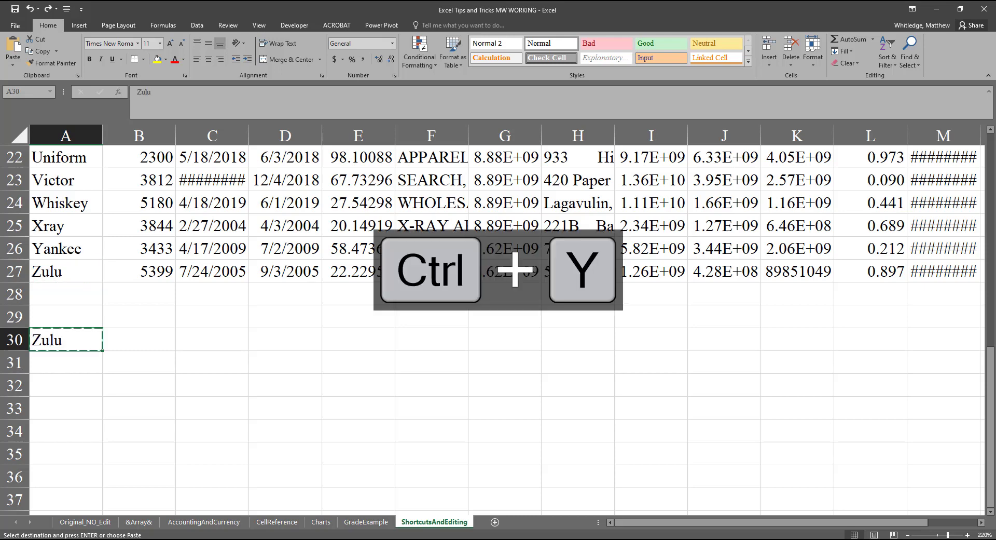
{"action": "key", "text": "ctrl+y"}
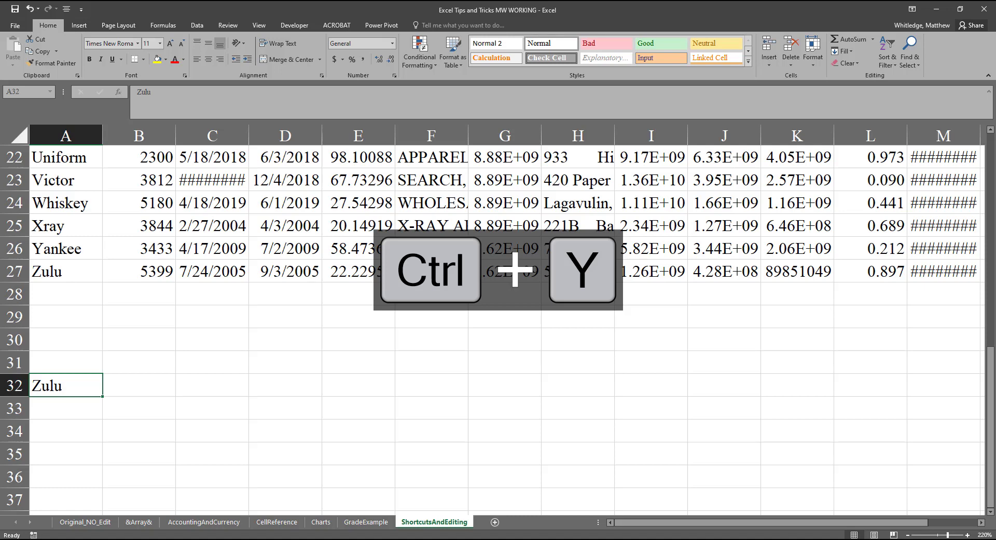
{"action": "key", "text": "Scroll_Lock"}
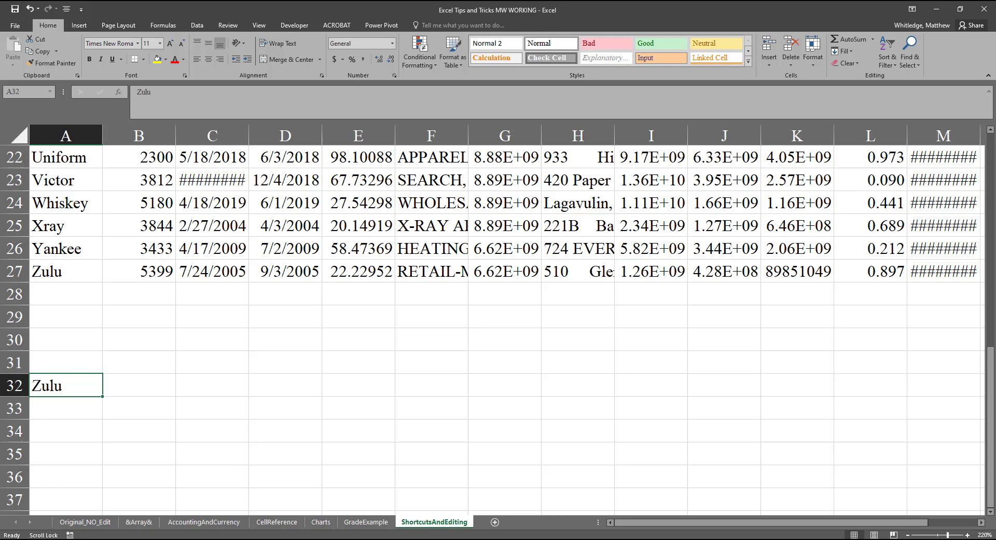
Step: Apply bold to Zulu in A32 and remove it again
{"action": "key", "text": "Scroll_Lock"}
{"action": "key", "text": "ctrl+b"}
{"action": "key", "text": "Scroll_Lock"}
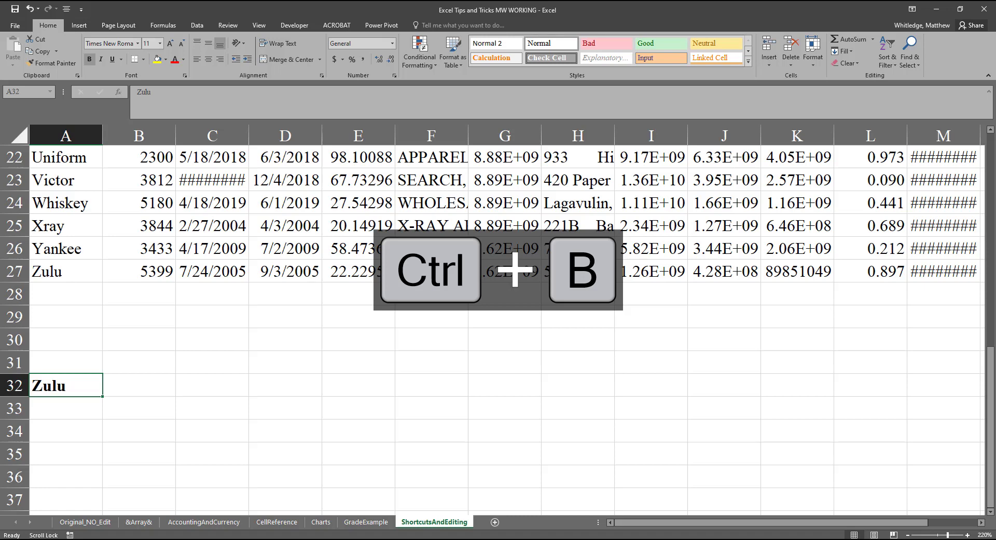
{"action": "key", "text": "ctrl+b"}
{"action": "key", "text": "Scroll_Lock"}
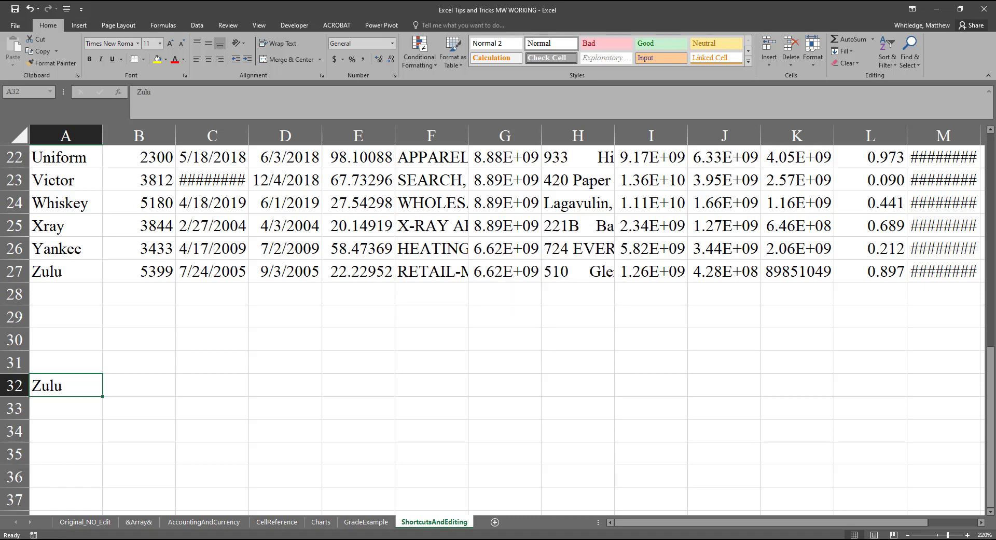
Step: Apply italic to Zulu in A32 and remove it again
{"action": "key", "text": "Scroll_Lock"}
{"action": "key", "text": "Scroll_Lock"}
{"action": "key", "text": "ctrl+i"}
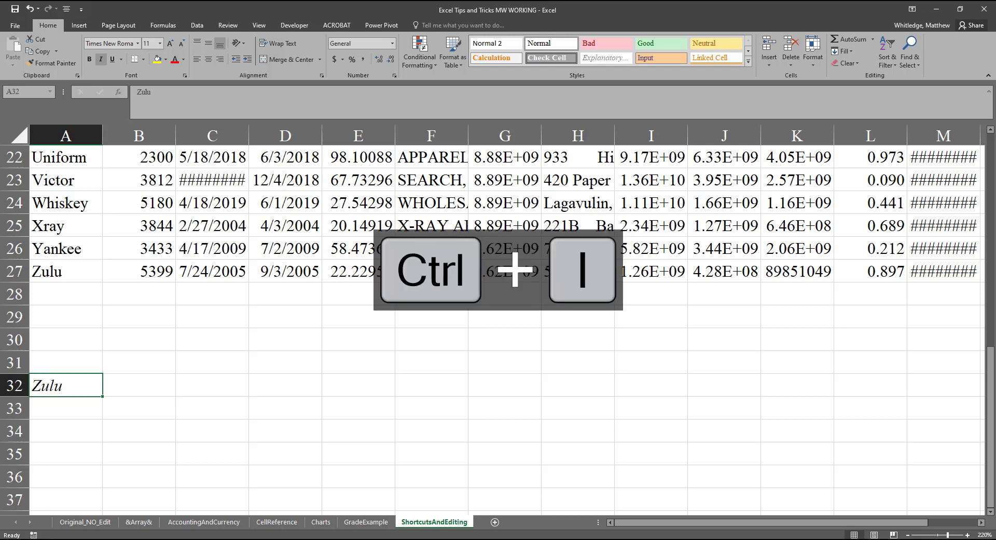
{"action": "key", "text": "ctrl+i"}
{"action": "key", "text": "Scroll_Lock"}
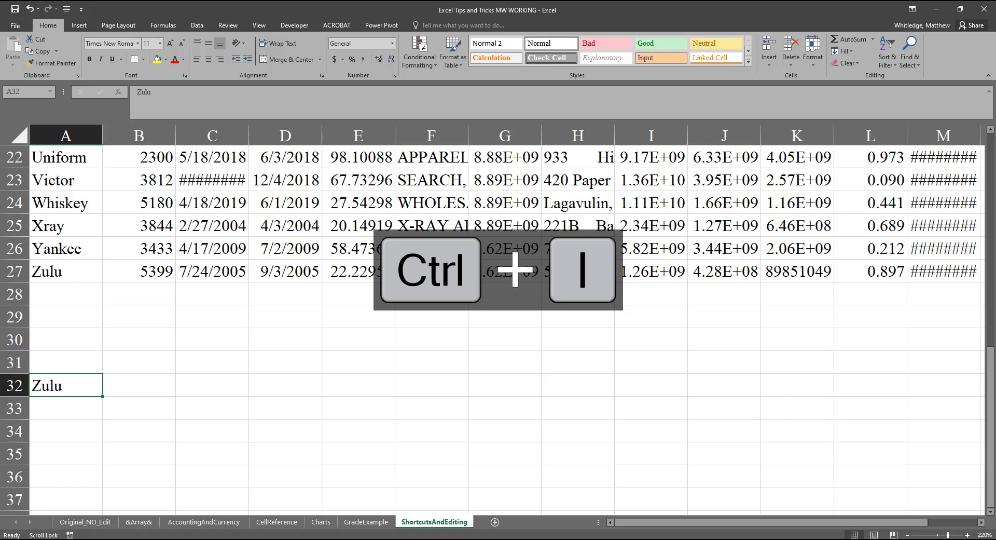
Step: Apply underline to Zulu in A32 and remove it again, twice in a row
{"action": "key", "text": "Scroll_Lock"}
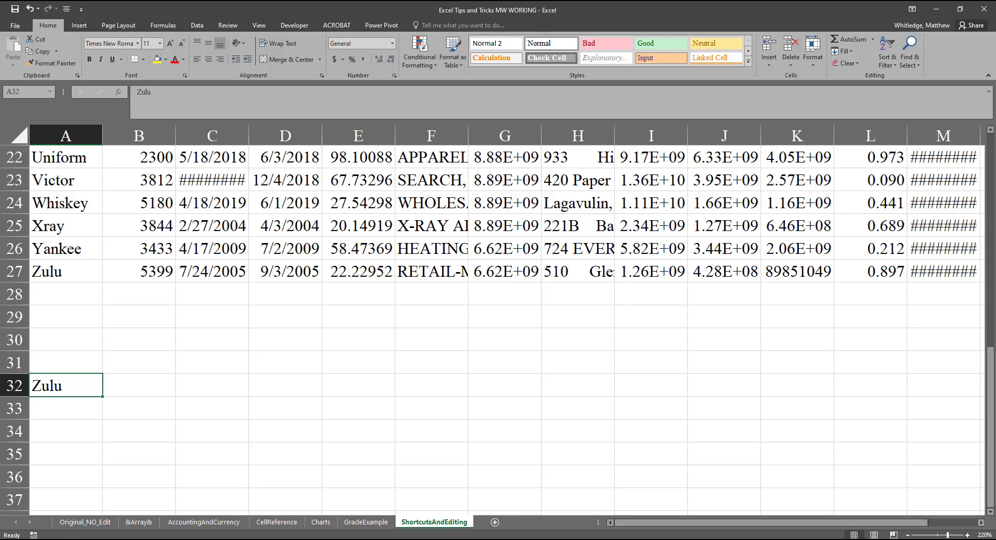
{"action": "key", "text": "ctrl+u"}
{"action": "key", "text": "ctrl+u"}
{"action": "key", "text": "ctrl+u"}
{"action": "key", "text": "ctrl+u"}
{"action": "key", "text": "Scroll_Lock"}
{"action": "key", "text": "Scroll_Lock"}
Step: Step back through the sheets from ShortcutsAndEditing to GradeExample and Charts, and return to ShortcutsAndEditing, repeating the round trip once
{"action": "key", "text": "ctrl+Page_Up"}
{"action": "key", "text": "ctrl+Page_Up"}
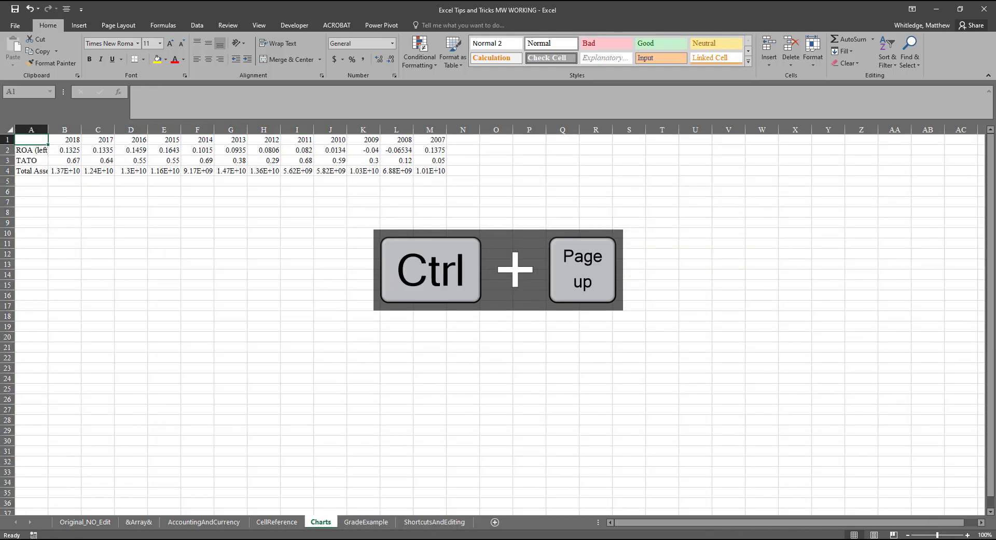
{"action": "key", "text": "ctrl+Page_Down"}
{"action": "key", "text": "ctrl+Page_Down"}
{"action": "key", "text": "ctrl+Page_Up"}
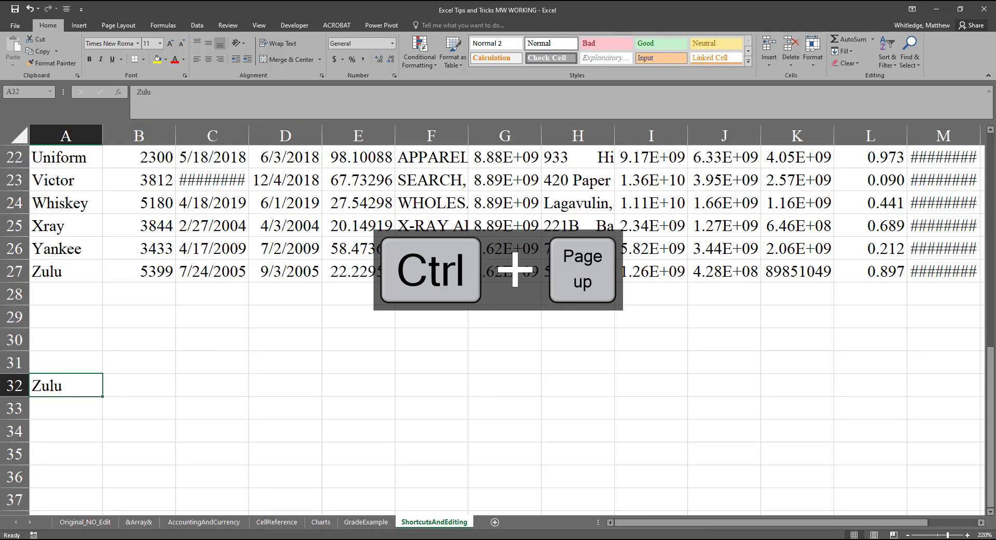
{"action": "key", "text": "ctrl+Page_Up"}
{"action": "key", "text": "ctrl+Page_Down"}
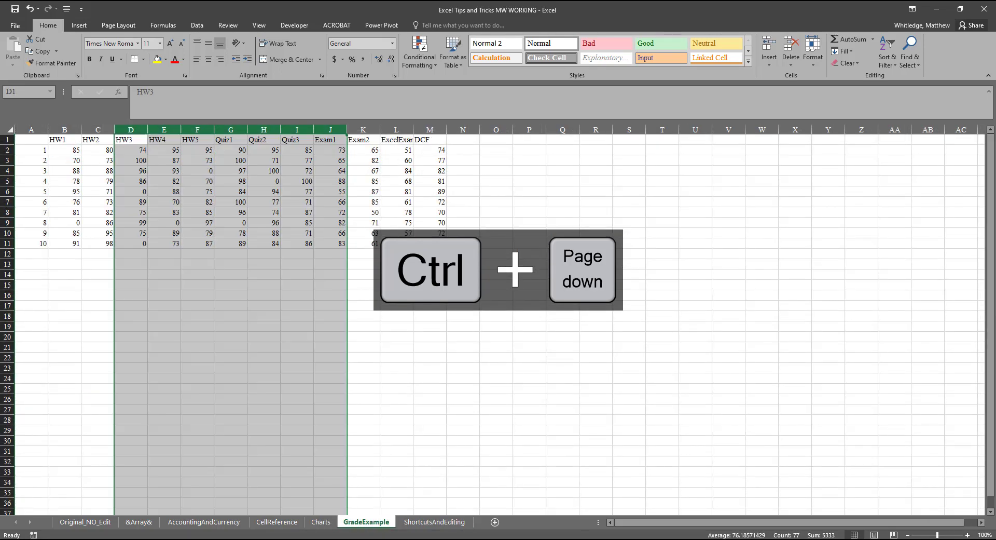
{"action": "key", "text": "ctrl+Page_Down"}
{"action": "key", "text": "Scroll_Lock"}
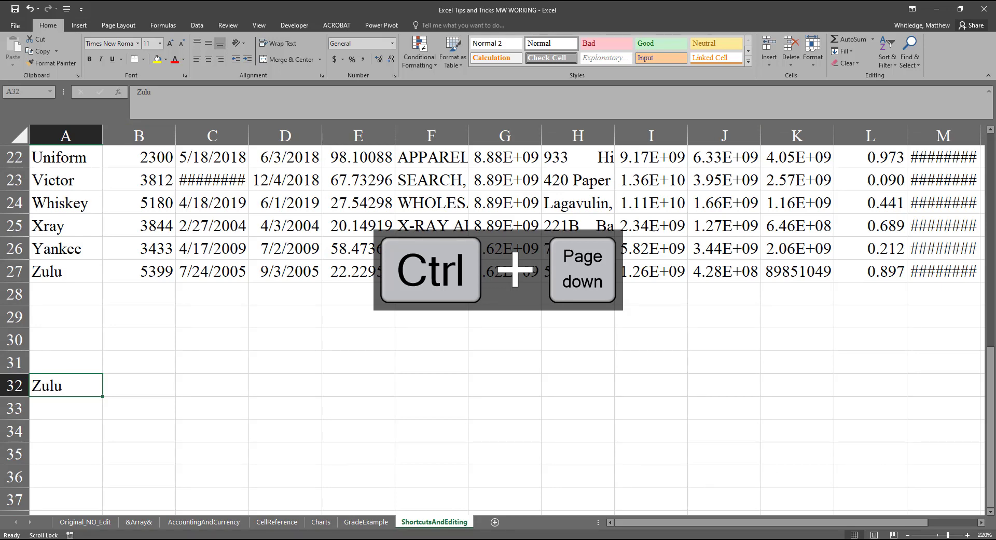
{"action": "key", "text": "Scroll_Lock"}
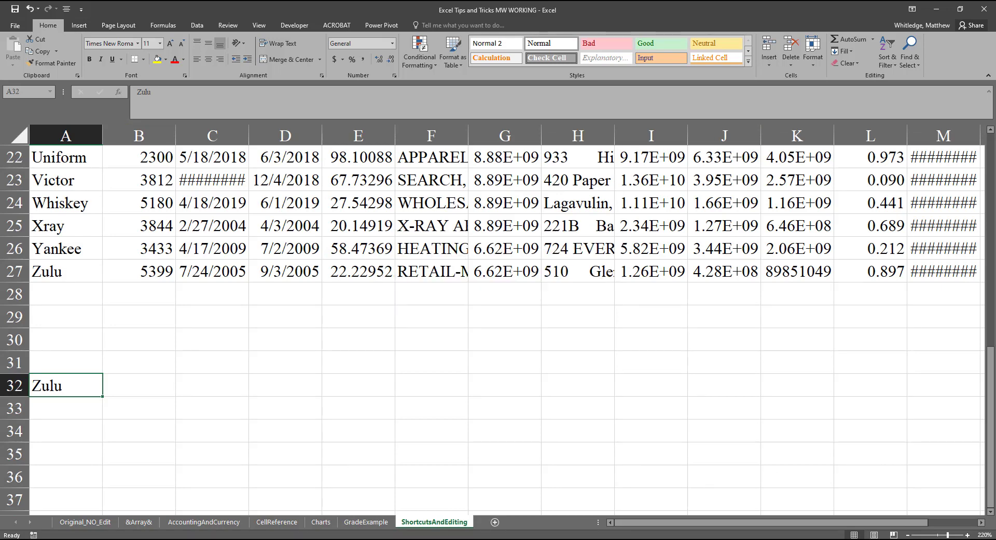
Step: Go back two sheets to Charts once more and move forward two sheets to ShortcutsAndEditing
{"action": "key", "text": "ctrl+Page_Up"}
{"action": "key", "text": "ctrl+Page_Up"}
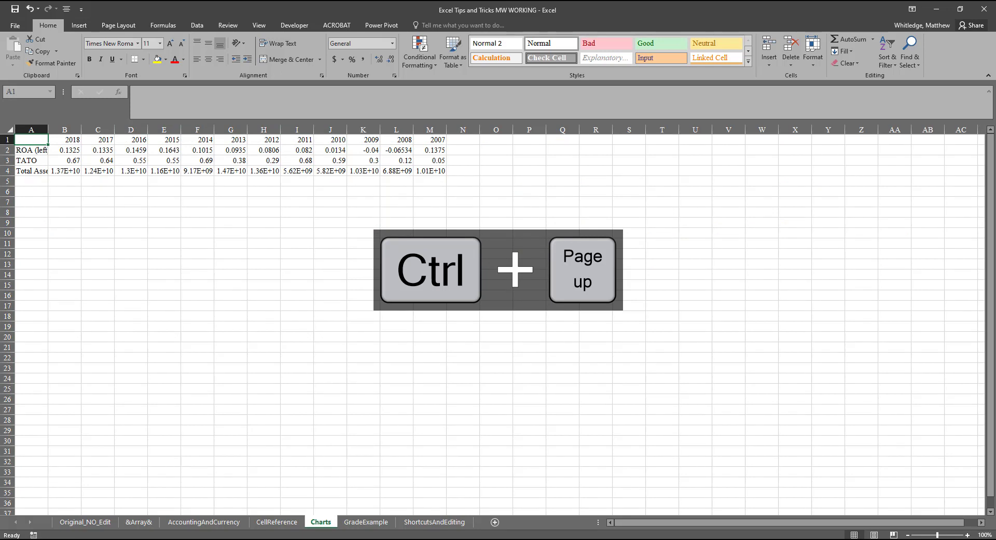
{"action": "key", "text": "Scroll_Lock"}
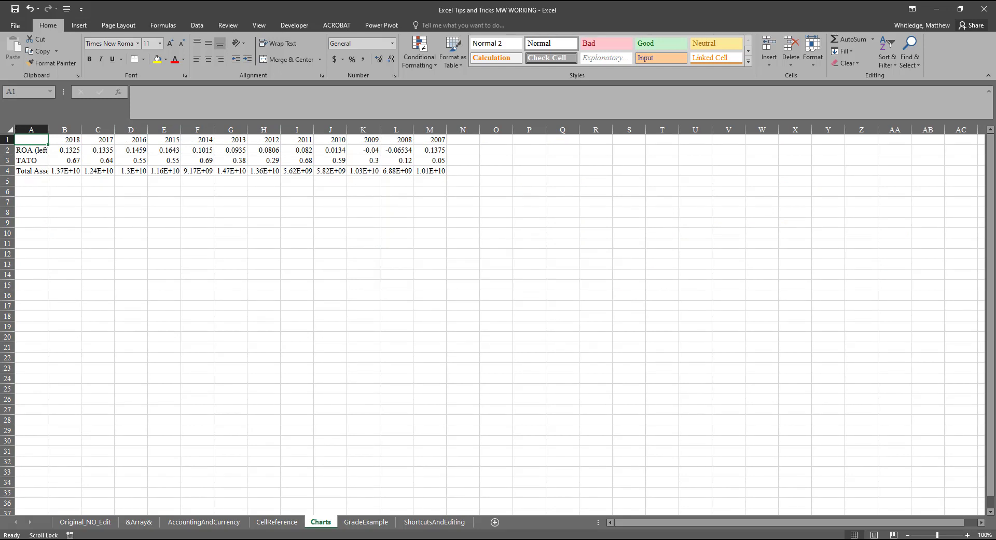
{"action": "key", "text": "Scroll_Lock"}
{"action": "key", "text": "ctrl+Page_Down"}
{"action": "key", "text": "ctrl+Page_Down"}
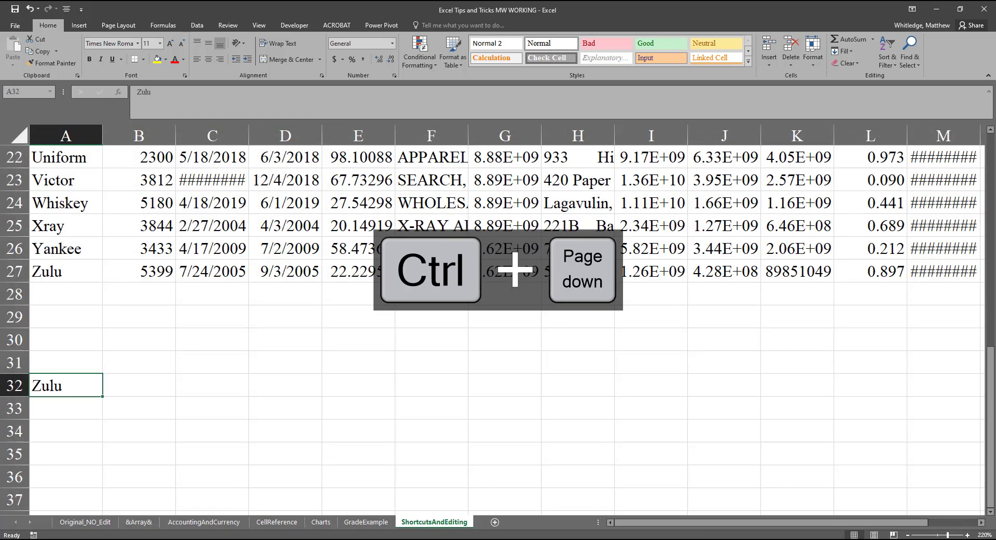
{"action": "key", "text": "Scroll_Lock"}
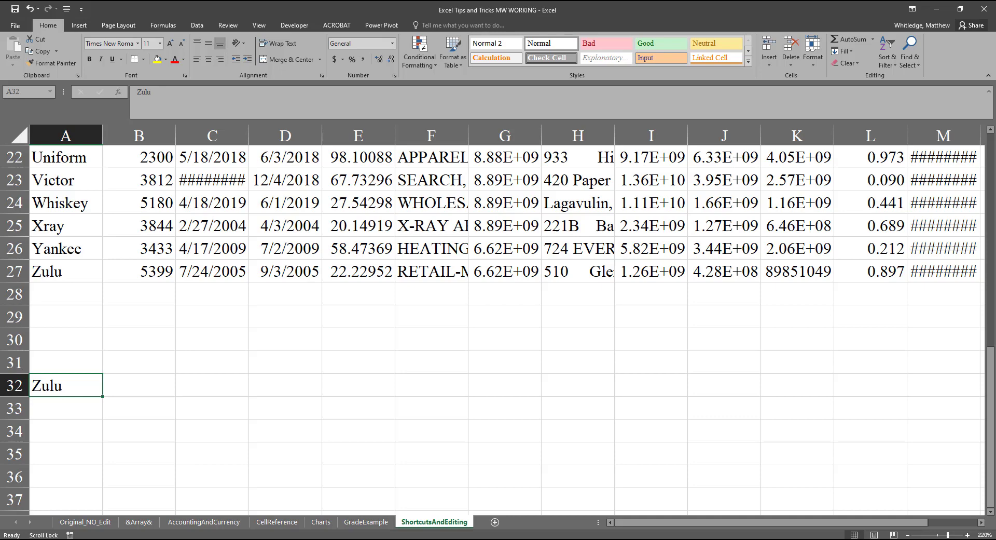
{"action": "key", "text": "Scroll_Lock"}
Step: Jump to A1, move to B1 and select the whole SIC Code column, clearing and repeating the selection once
{"action": "key", "text": "ctrl+Home"}
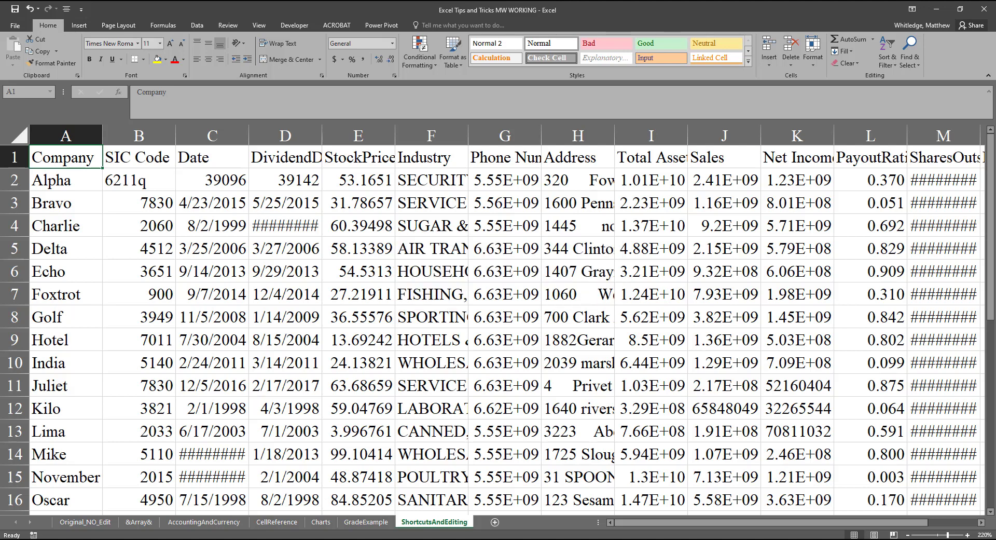
{"action": "key", "text": "Right"}
{"action": "key", "text": "Scroll_Lock"}
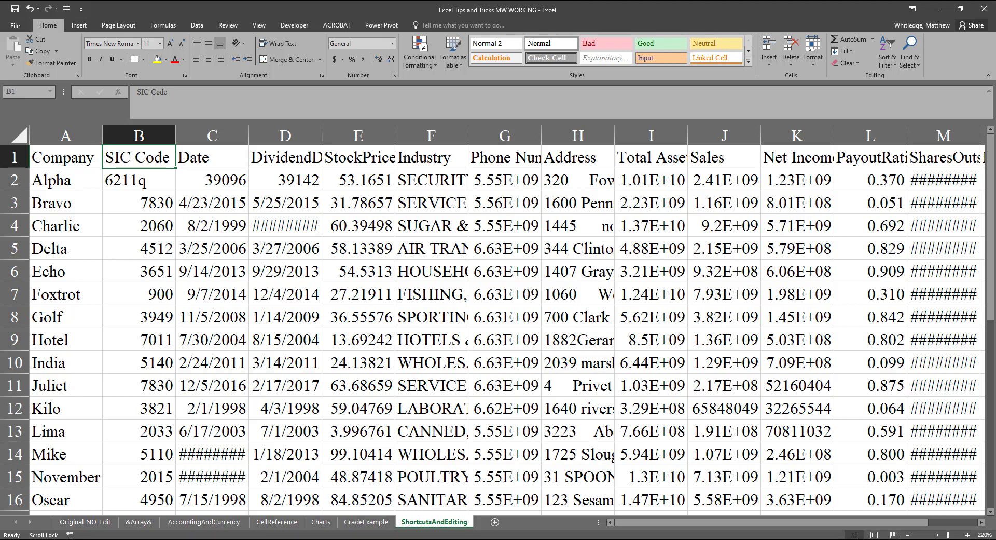
{"action": "key", "text": "Scroll_Lock"}
{"action": "key", "text": "ctrl+space"}
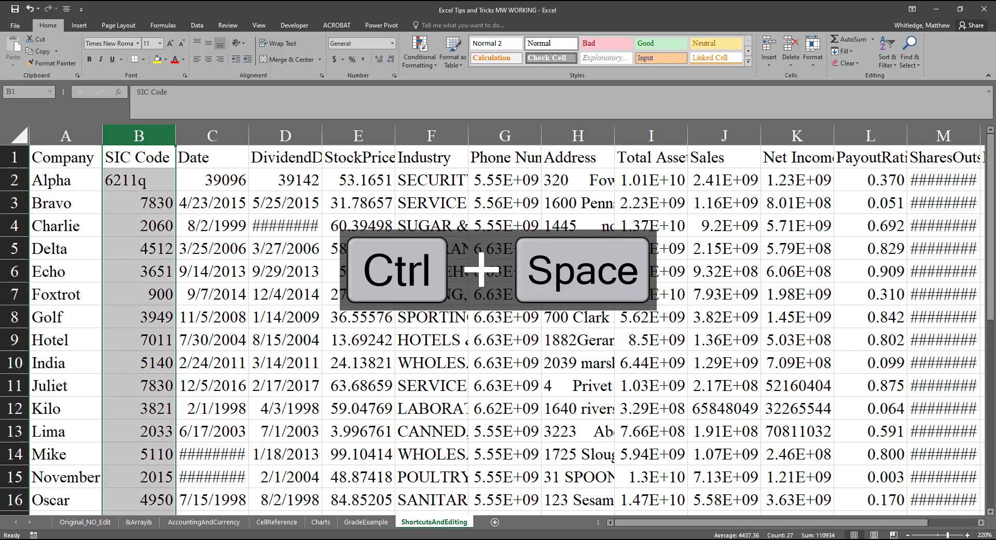
{"action": "key", "text": "Scroll_Lock"}
{"action": "key", "text": "Scroll_Lock"}
{"action": "key", "text": "Up"}
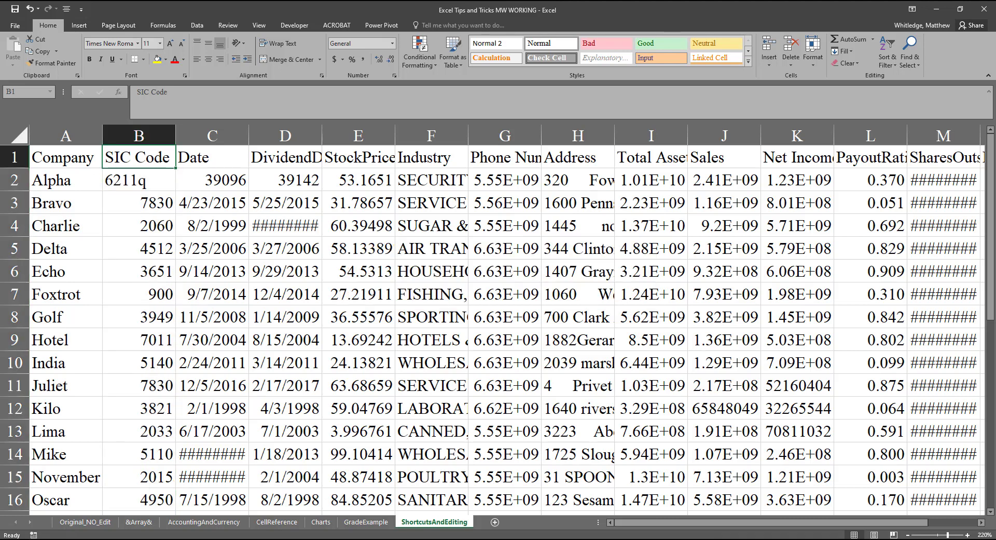
{"action": "key", "text": "ctrl+space"}
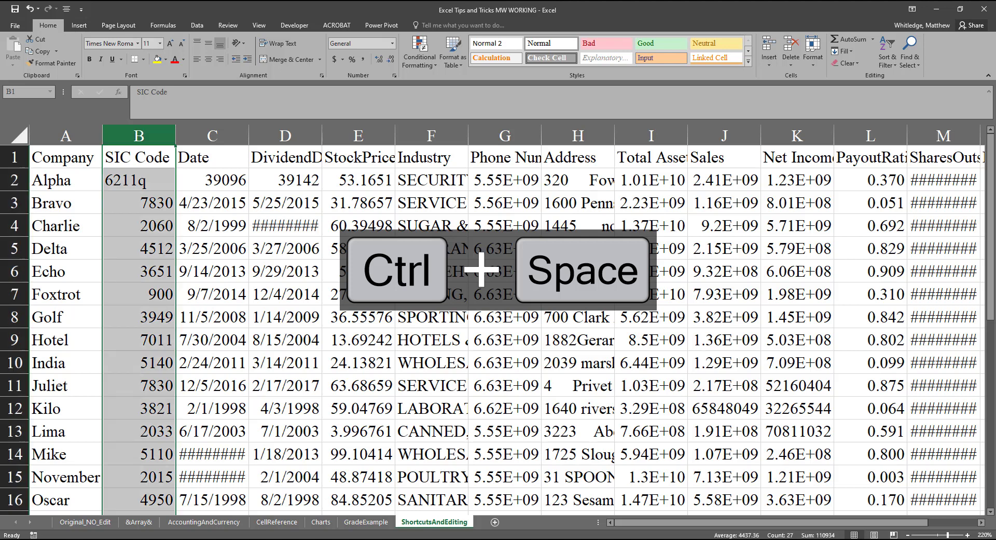
{"action": "key", "text": "Scroll_Lock"}
{"action": "key", "text": "Scroll_Lock"}
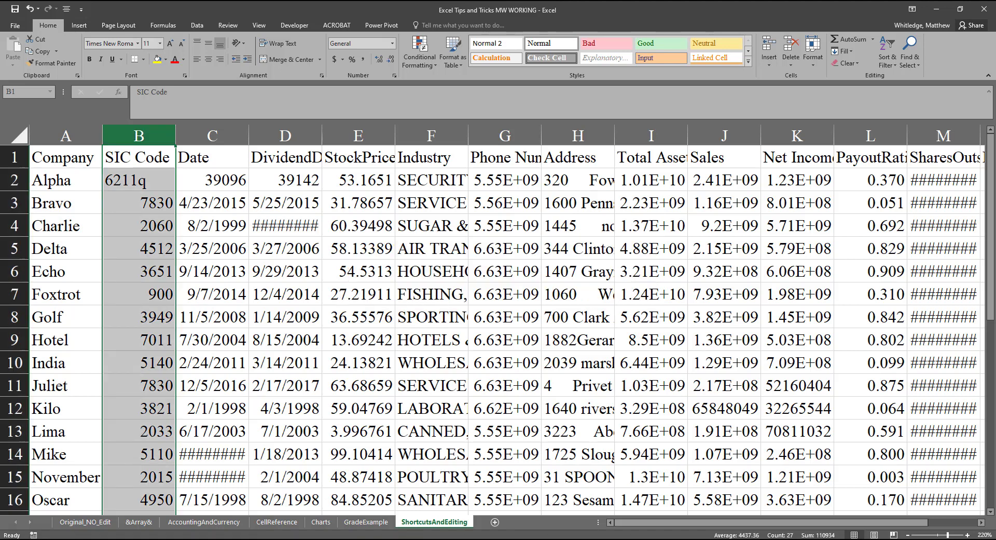
Step: Move to B3 and select the whole Bravo row
{"action": "key", "text": "Up"}
{"action": "key", "text": "Down"}
{"action": "key", "text": "Down"}
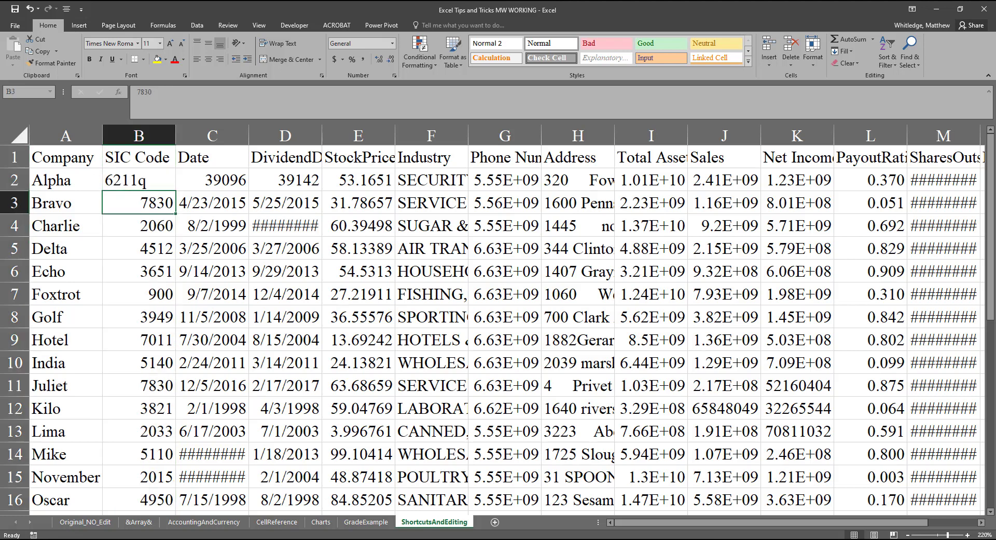
{"action": "key", "text": "Scroll_Lock"}
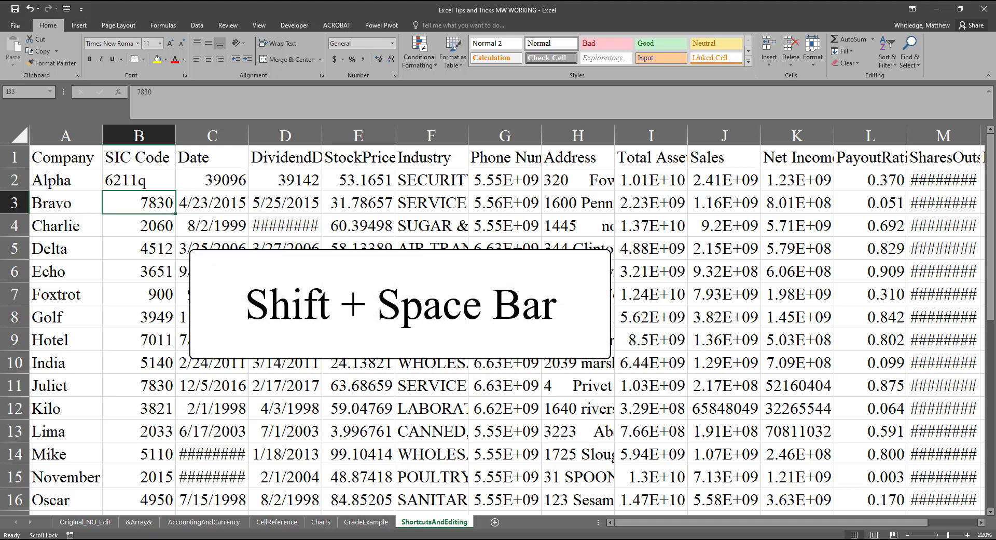
{"action": "key", "text": "Scroll_Lock"}
{"action": "key", "text": "shift+space"}
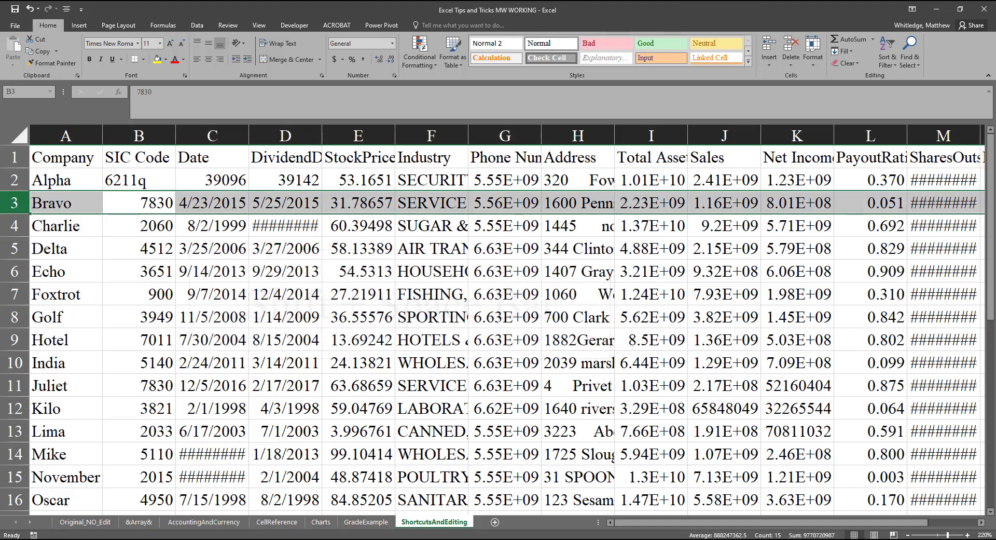
{"action": "key", "text": "Scroll_Lock"}
{"action": "key", "text": "Scroll_Lock"}
Step: Select the whole SIC Code column from B1 and insert a blank column before it
{"action": "key", "text": "Left"}
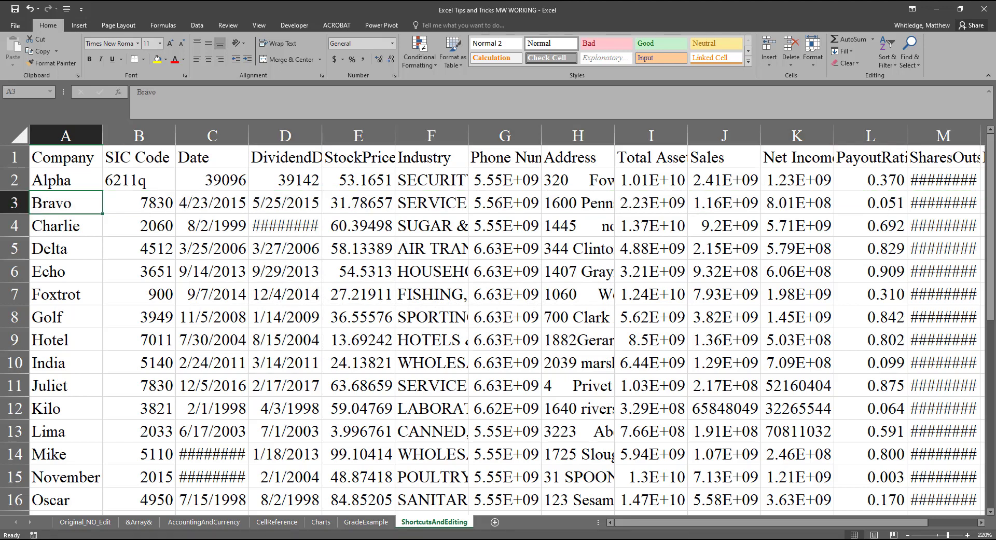
{"action": "key", "text": "Up"}
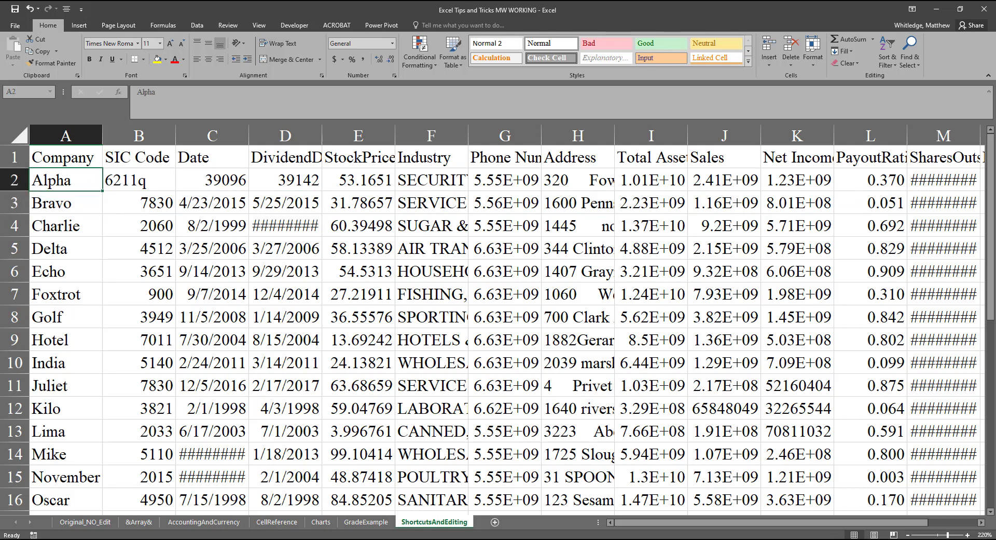
{"action": "key", "text": "Right"}
{"action": "key", "text": "Up"}
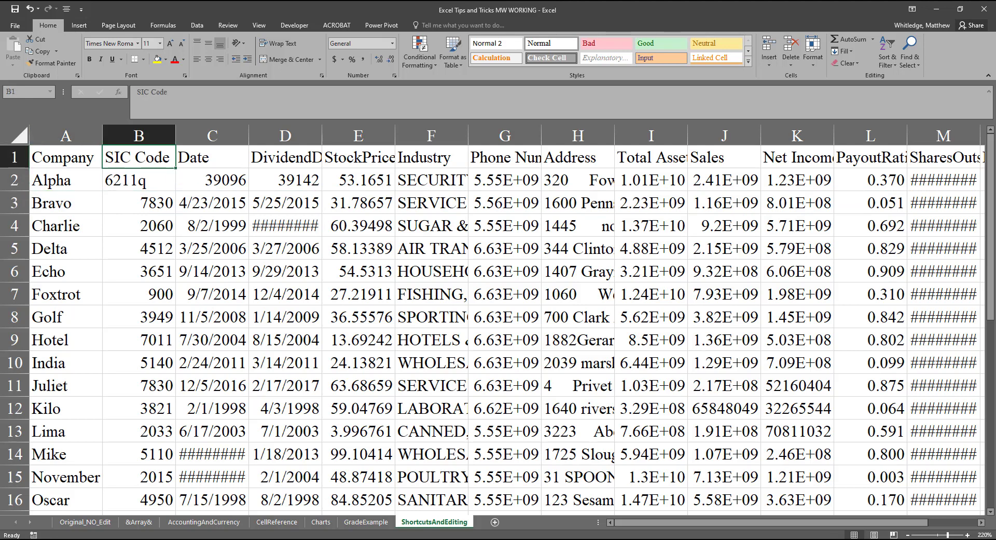
{"action": "key", "text": "Scroll_Lock"}
{"action": "key", "text": "Scroll_Lock"}
{"action": "key", "text": "ctrl+space"}
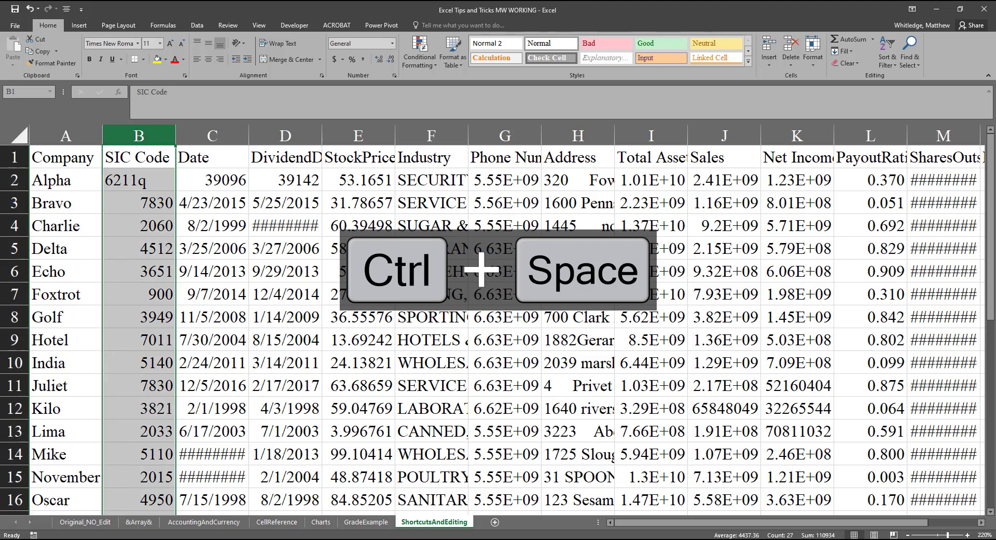
{"action": "key", "text": "Scroll_Lock"}
{"action": "key", "text": "Scroll_Lock"}
{"action": "key", "text": "Scroll_Lock"}
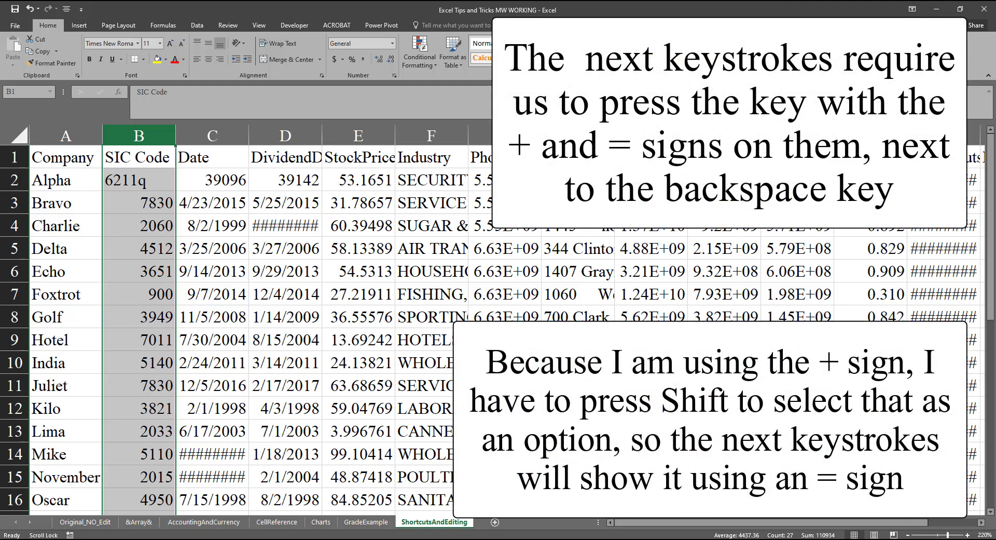
{"action": "key", "text": "Scroll_Lock"}
{"action": "key", "text": "ctrl+shift+equal"}
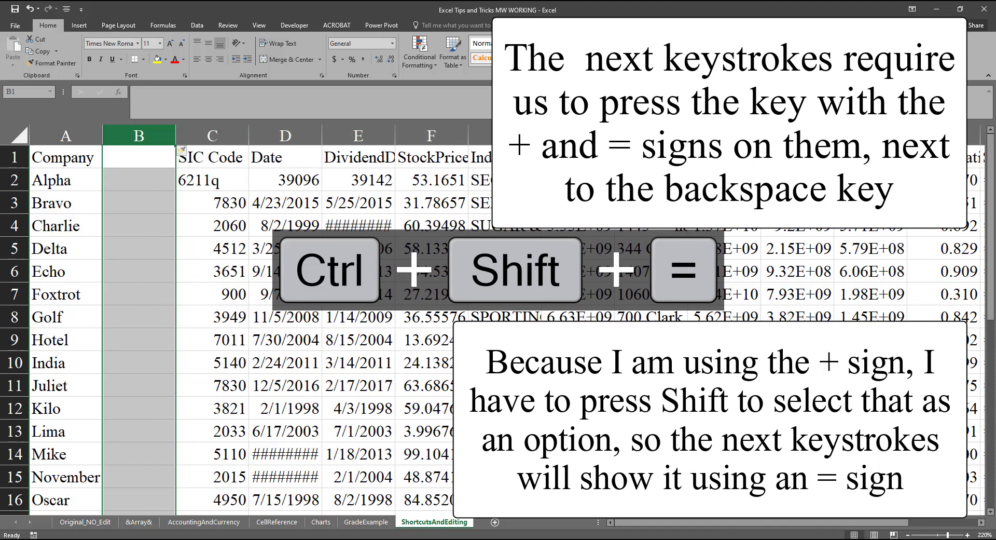
{"action": "key", "text": "Scroll_Lock"}
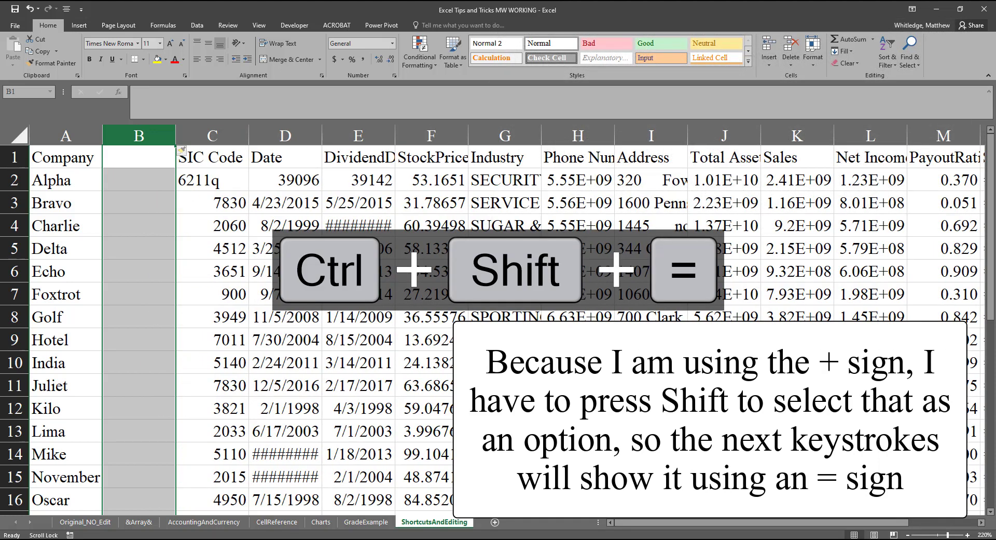
{"action": "key", "text": "Scroll_Lock"}
Step: Select the whole Charlie row from B4 and insert a blank row above it
{"action": "key", "text": "Down"}
{"action": "key", "text": "Down"}
{"action": "key", "text": "Down"}
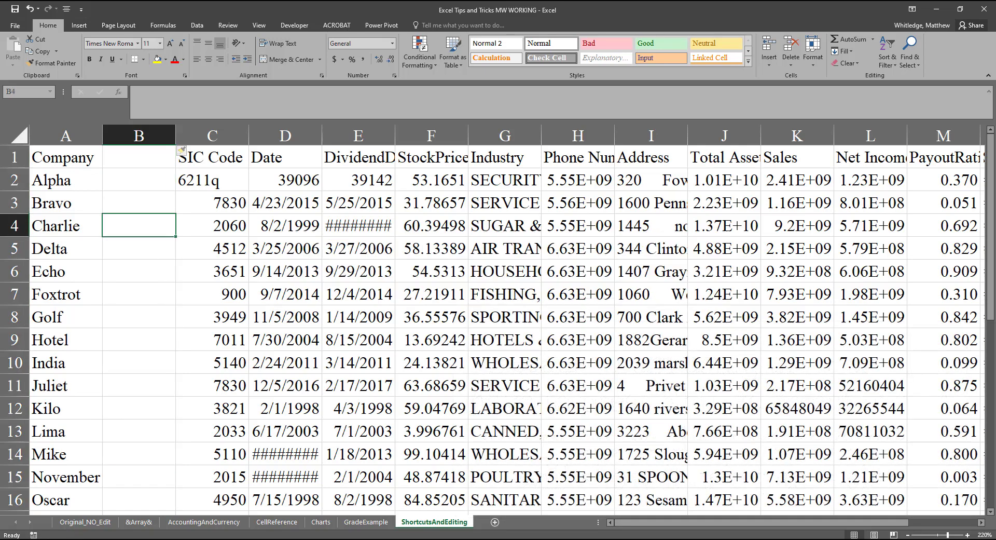
{"action": "key", "text": "shift+space"}
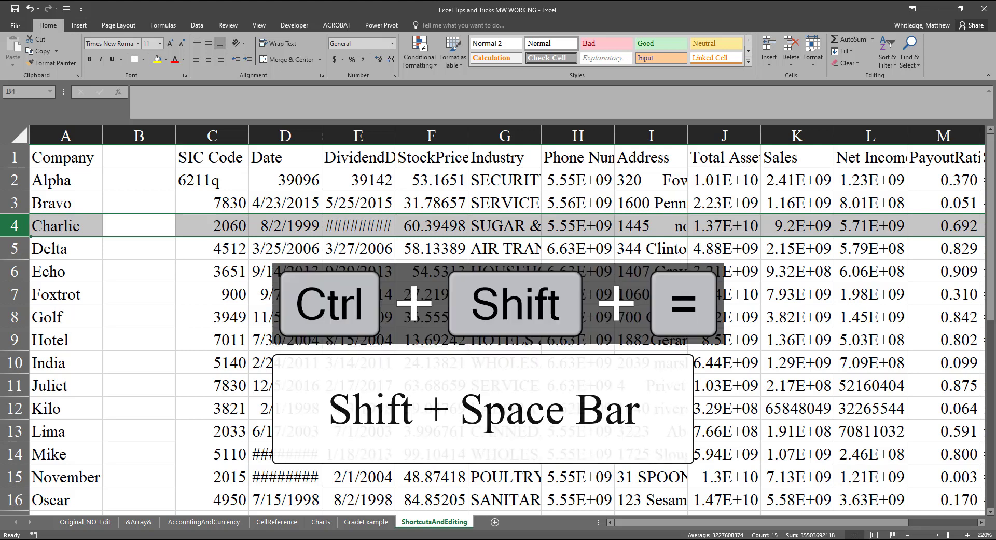
{"action": "key", "text": "ctrl+shift+equal"}
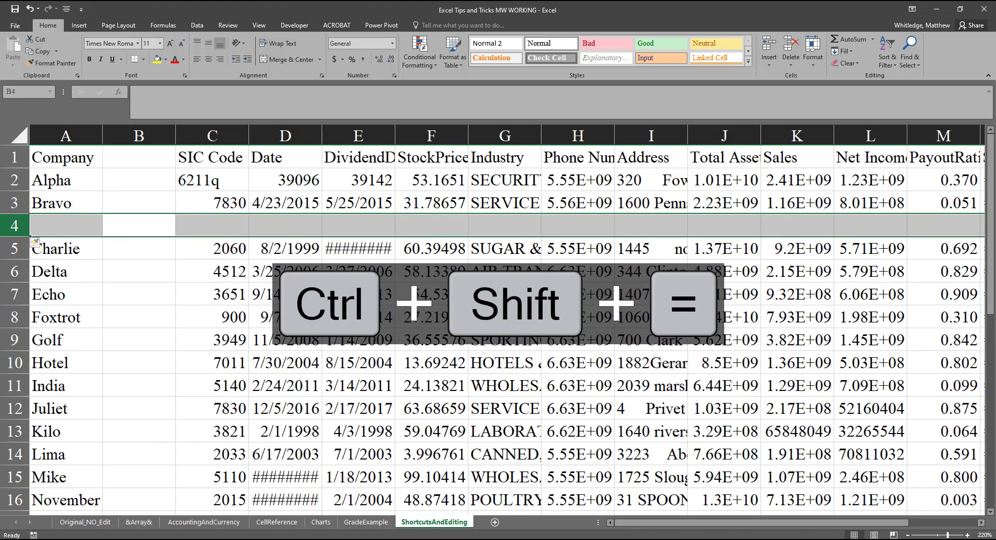
{"action": "key", "text": "Scroll_Lock"}
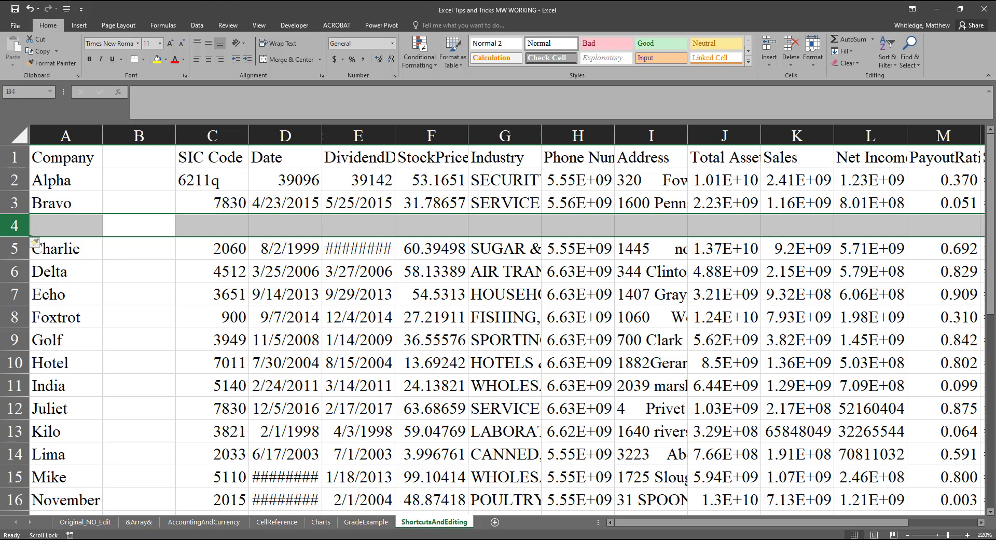
{"action": "key", "text": "Scroll_Lock"}
Step: Undo the row insertion above Charlie
{"action": "key", "text": "ctrl+z"}
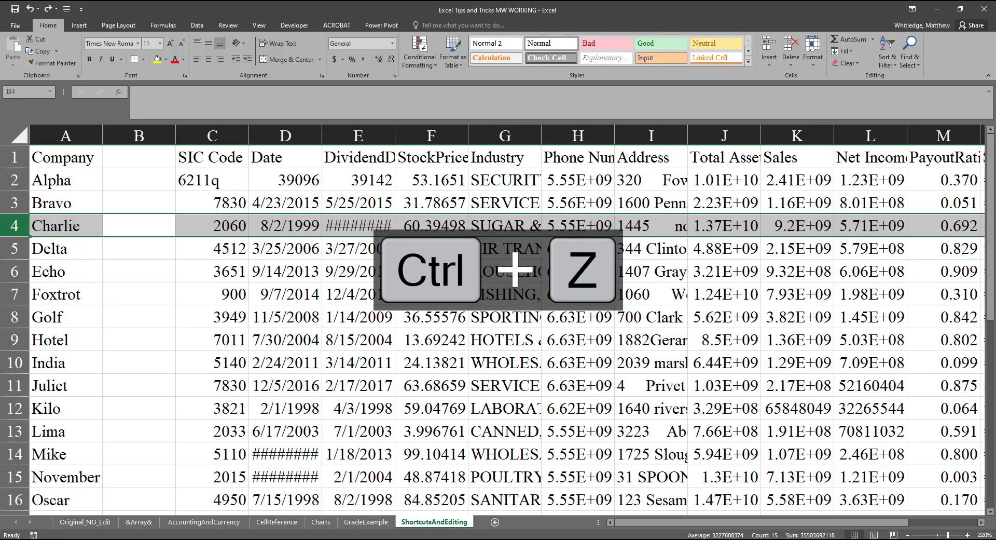
{"action": "key", "text": "Scroll_Lock"}
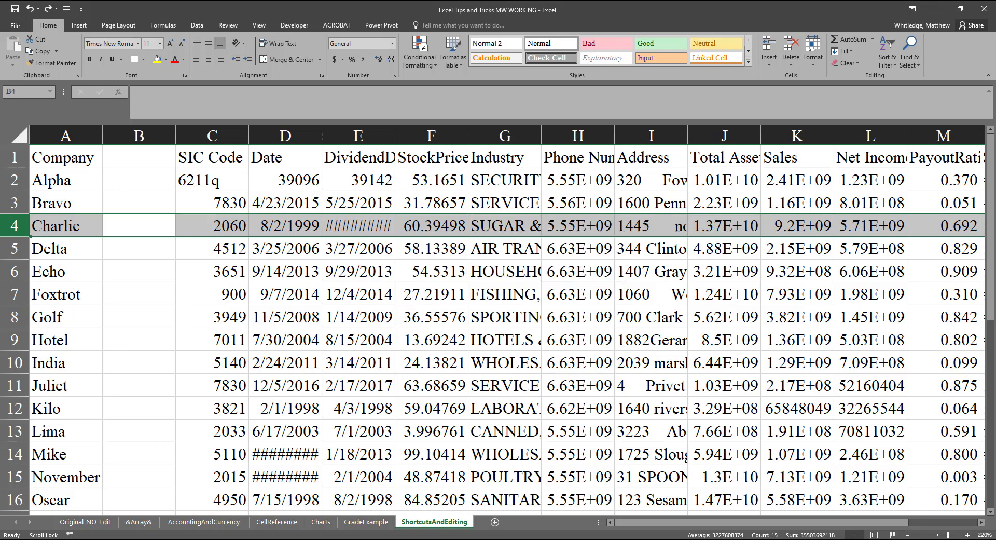
{"action": "key", "text": "Scroll_Lock"}
Step: Select the whole blank column B from B4 and delete it
{"action": "key", "text": "Right"}
{"action": "key", "text": "Left"}
{"action": "key", "text": "ctrl+space"}
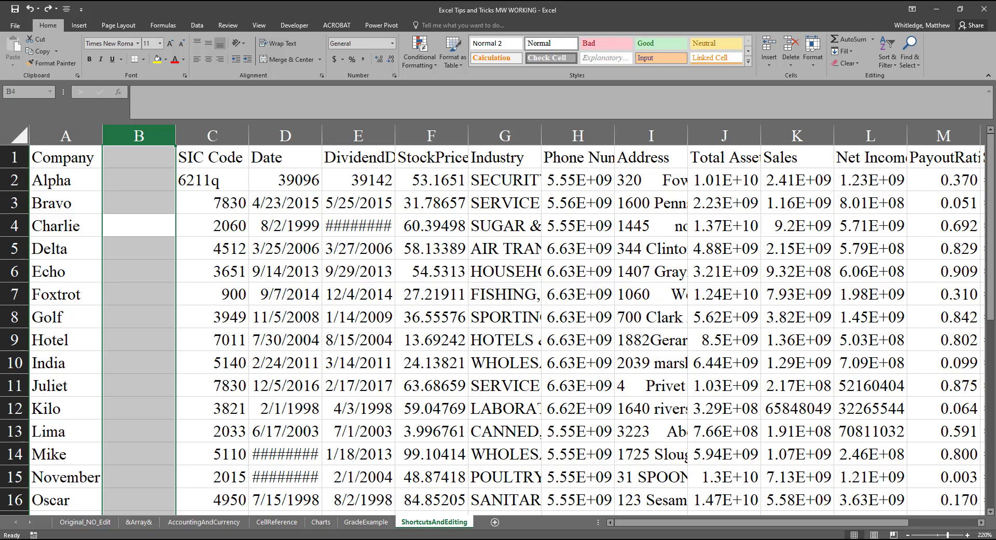
{"action": "key", "text": "Scroll_Lock"}
{"action": "key", "text": "Scroll_Lock"}
{"action": "key", "text": "ctrl+minus"}
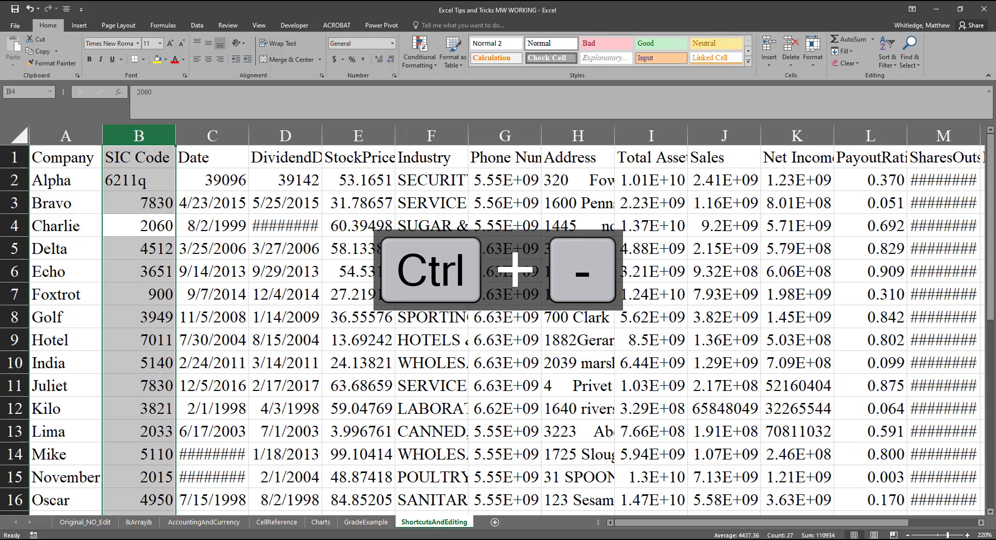
{"action": "key", "text": "Scroll_Lock"}
{"action": "key", "text": "Scroll_Lock"}
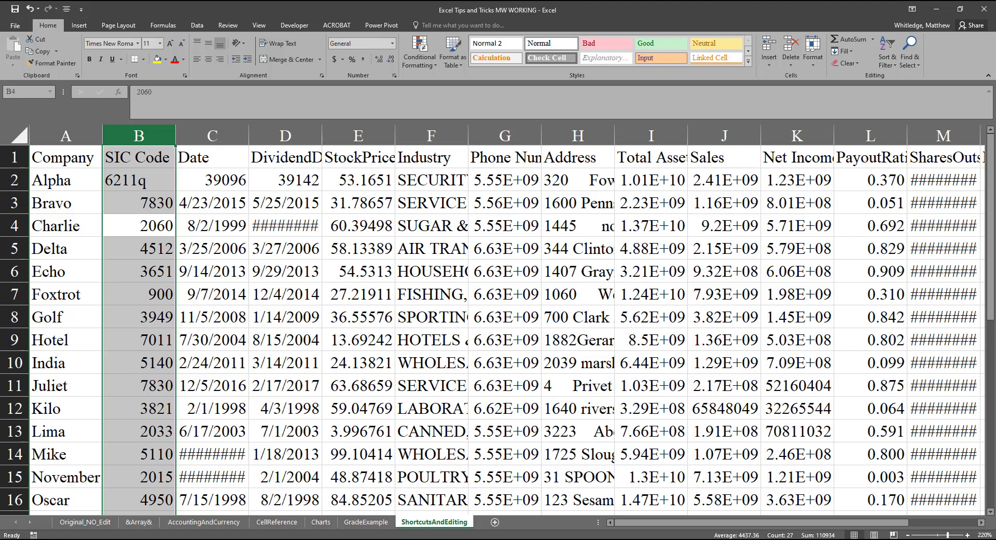
Step: Go to the Company header in A1 and set its column width to 12
{"action": "key", "text": "Left"}
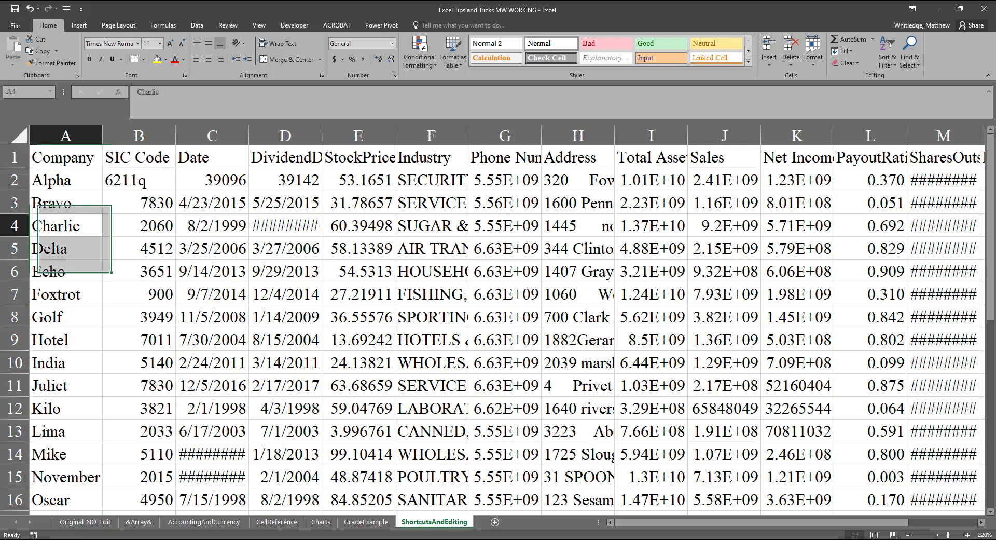
{"action": "key", "text": "Up"}
{"action": "key", "text": "Up"}
{"action": "key", "text": "Up"}
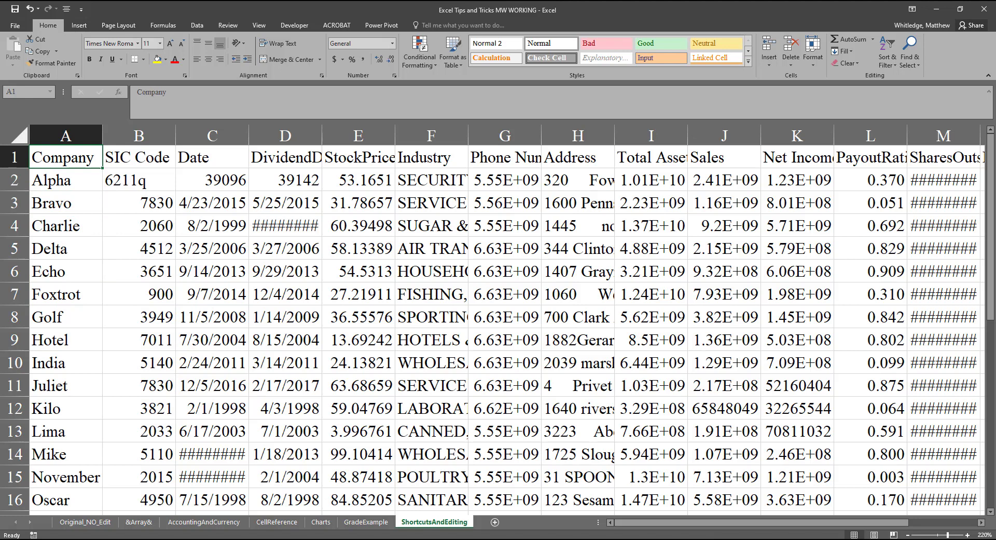
{"action": "key", "text": "Scroll_Lock"}
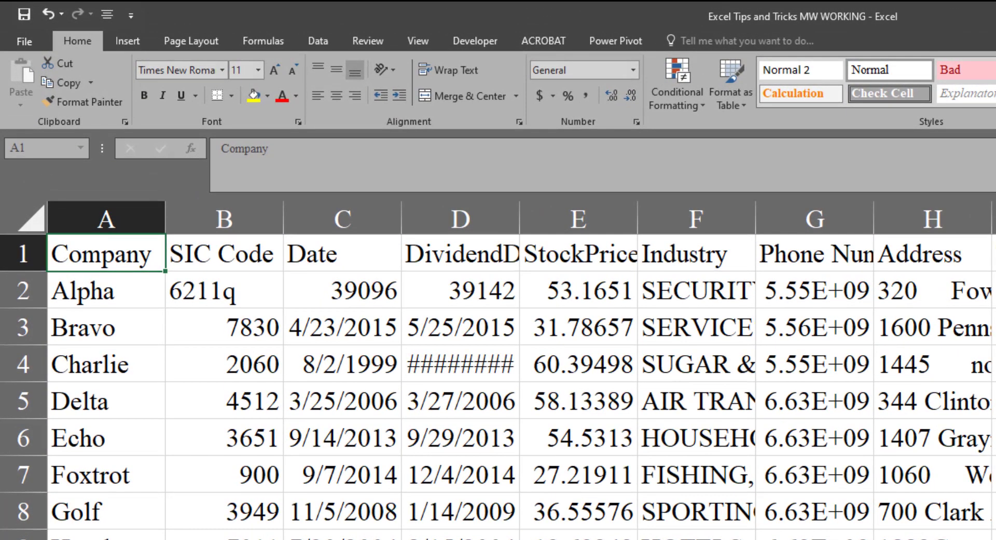
{"action": "key", "text": "alt"}
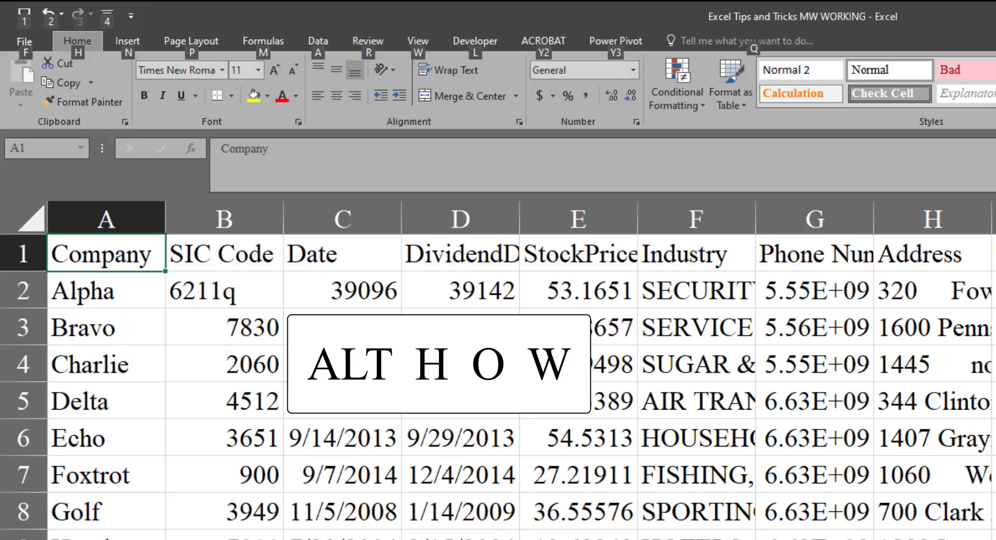
{"action": "key", "text": "h"}
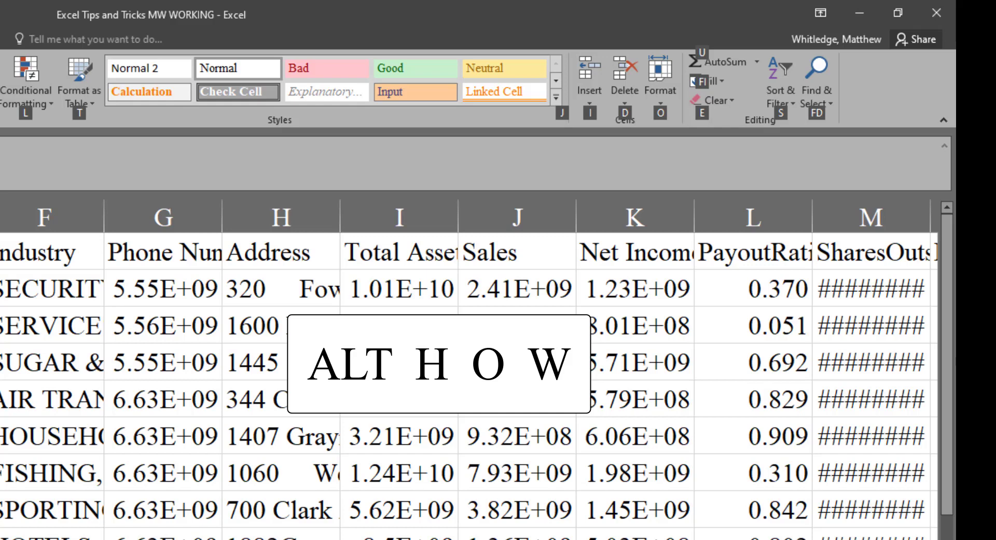
{"action": "key", "text": "o"}
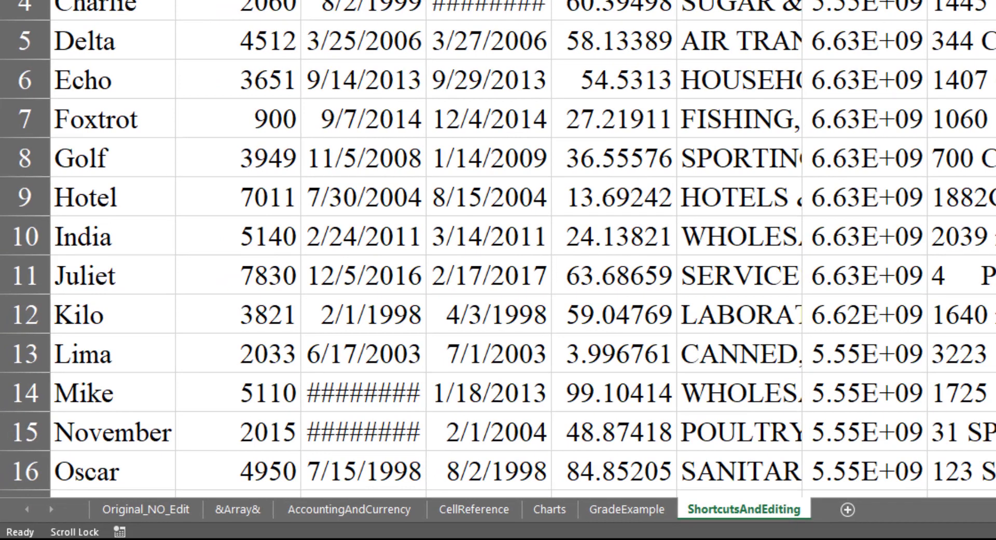
{"action": "key", "text": "Scroll_Lock"}
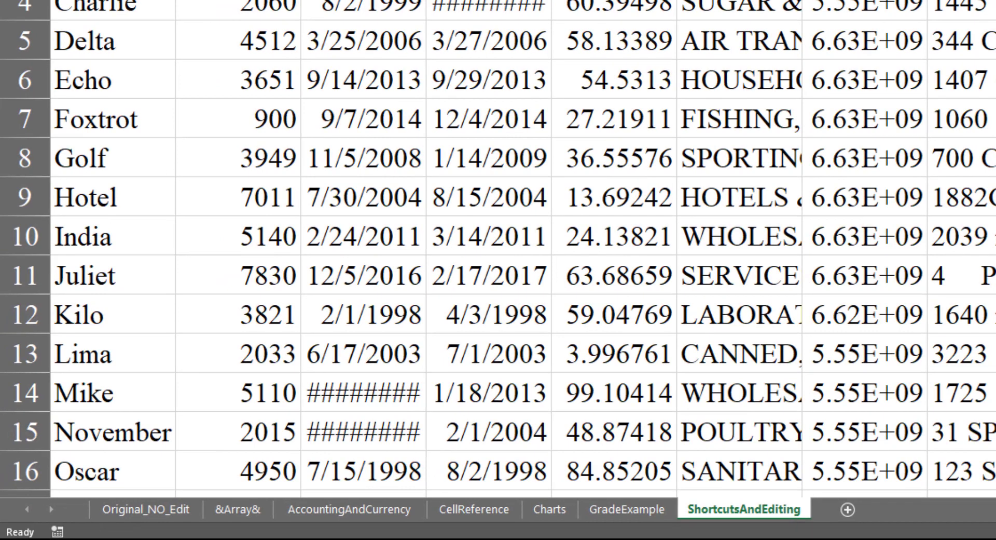
{"action": "key", "text": "w"}
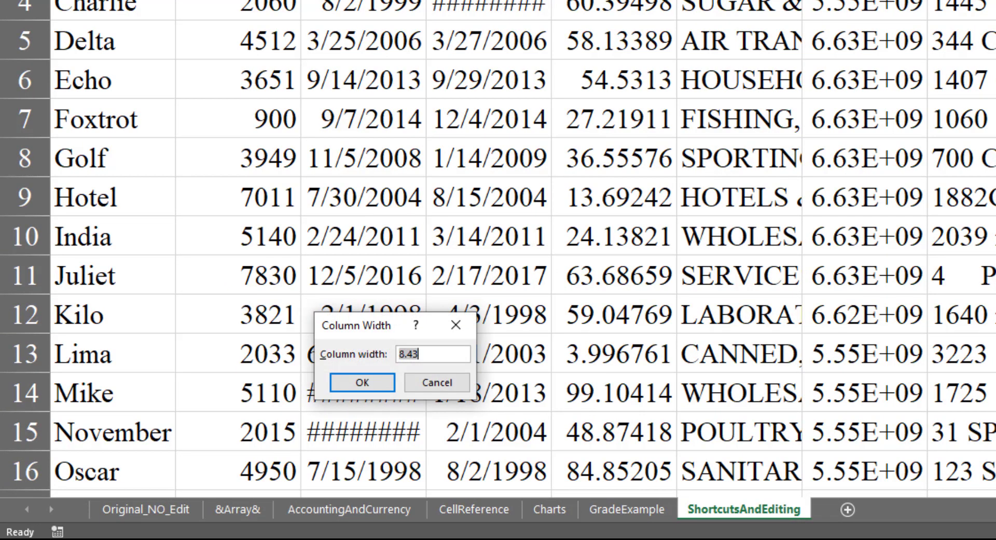
{"action": "key", "text": "Scroll_Lock"}
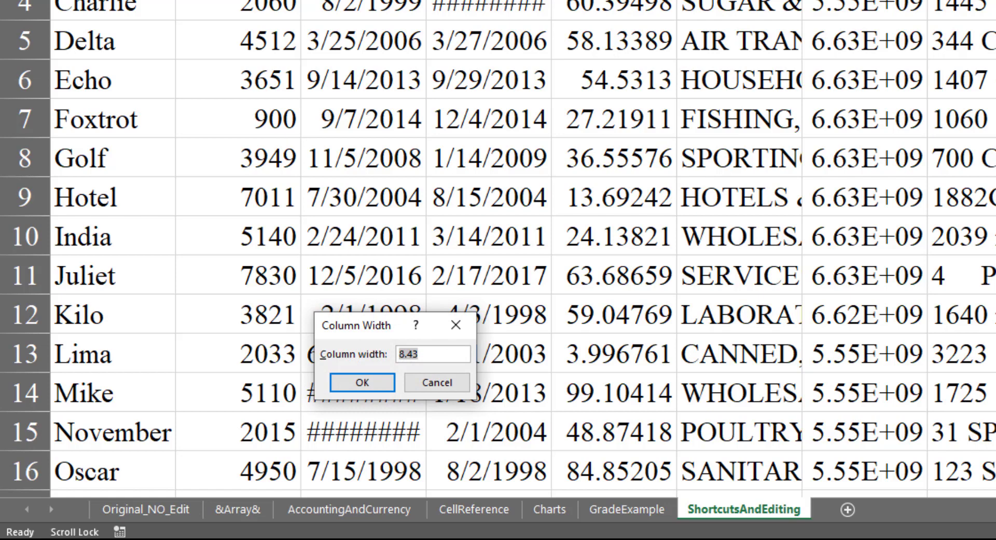
{"action": "key", "text": "Scroll_Lock"}
{"action": "type", "text": "12"}
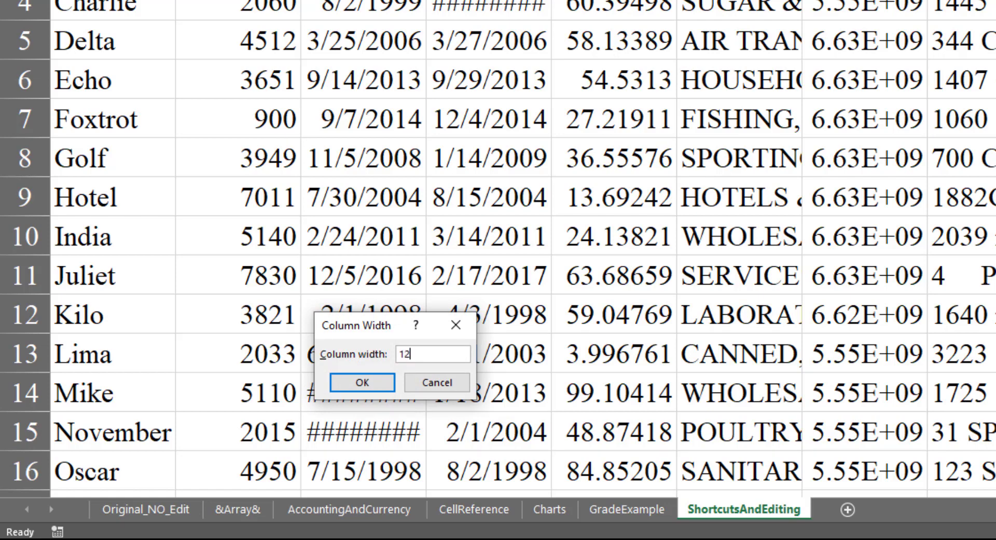
{"action": "key", "text": "Return"}
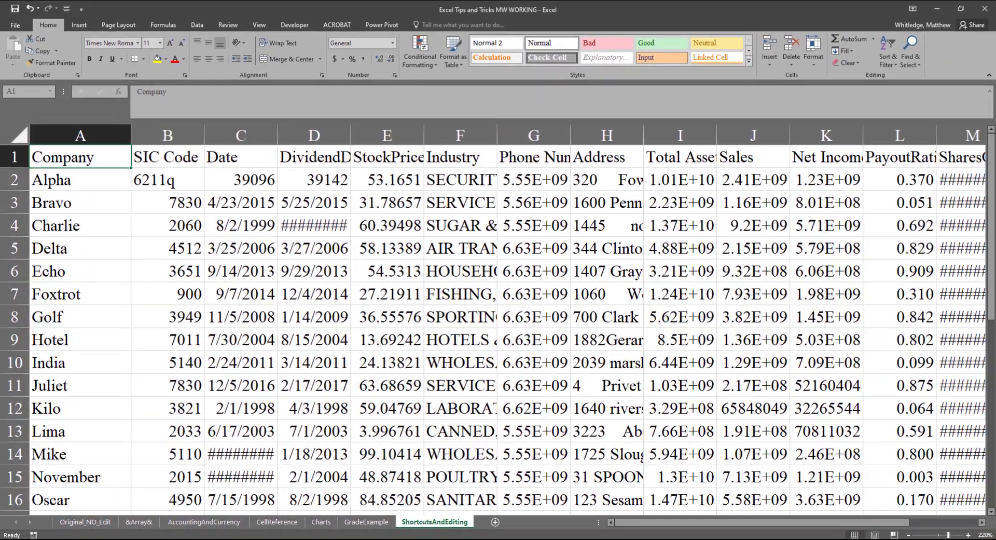
Step: Select the whole Date column from C1 and auto-fit its width to the contents
{"action": "key", "text": "Scroll_Lock"}
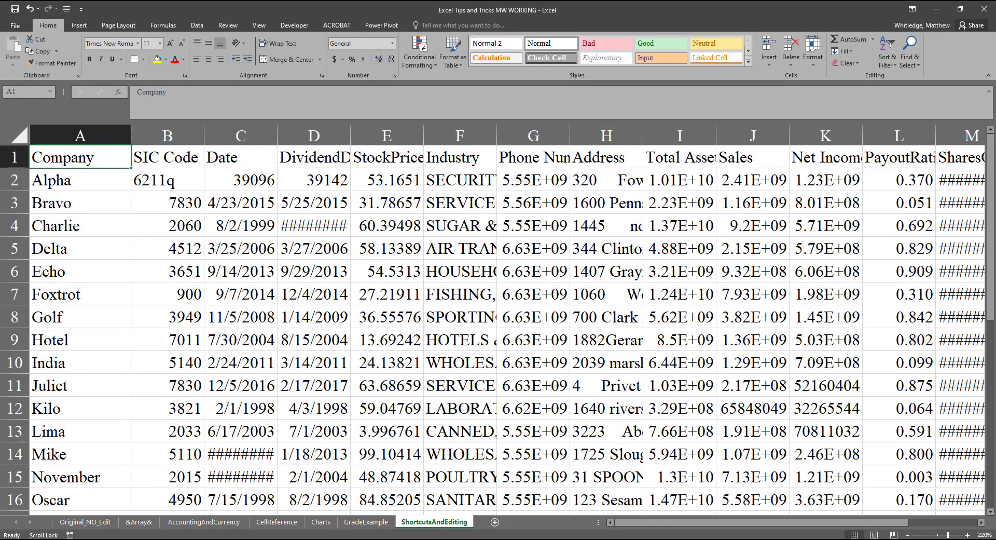
{"action": "key", "text": "Scroll_Lock"}
{"action": "key", "text": "Right"}
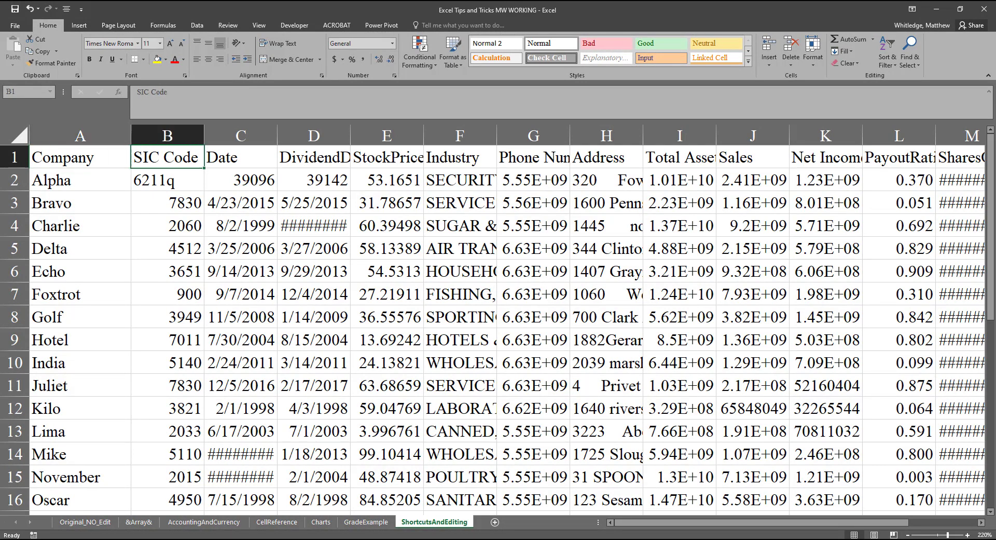
{"action": "key", "text": "Right"}
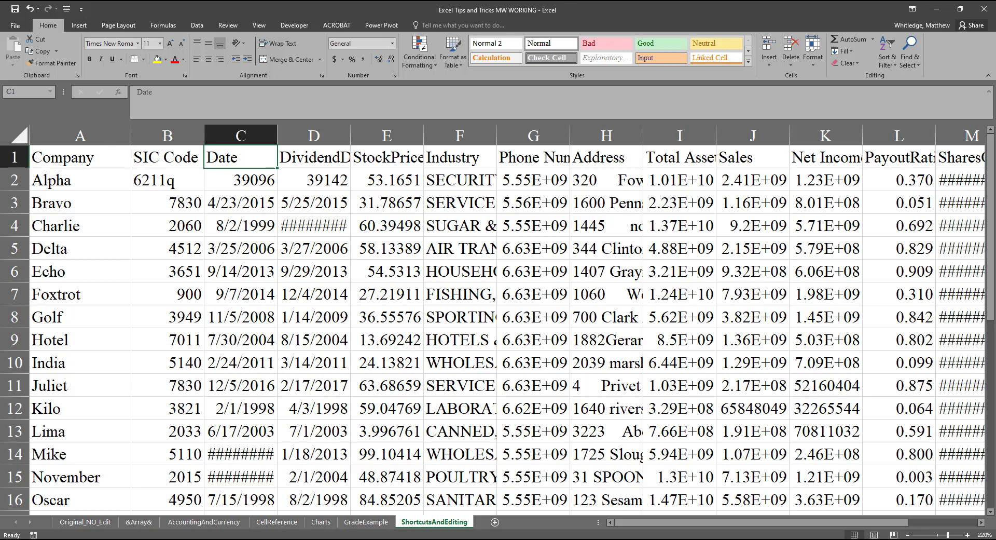
{"action": "key", "text": "ctrl+space"}
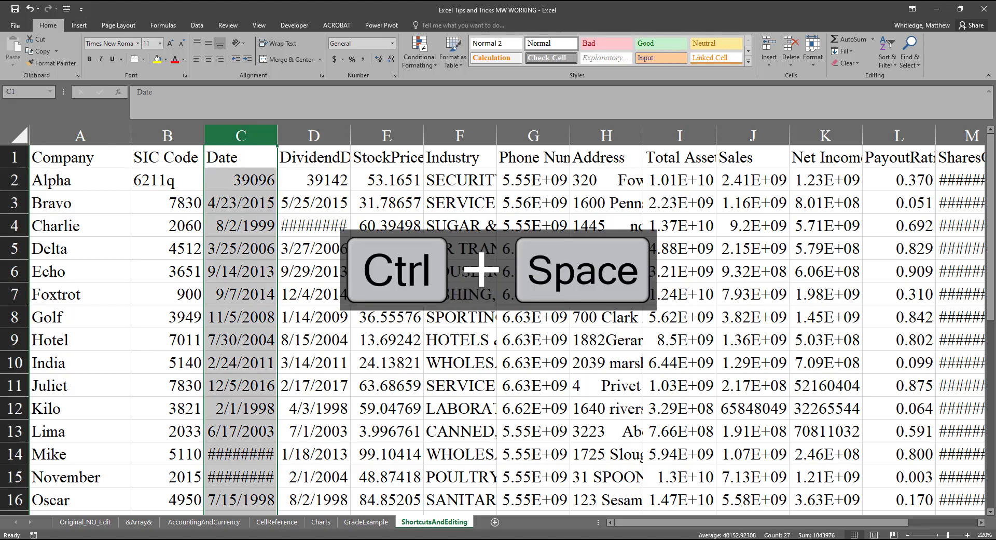
{"action": "key", "text": "alt+h"}
{"action": "key", "text": "o"}
{"action": "key", "text": "i"}
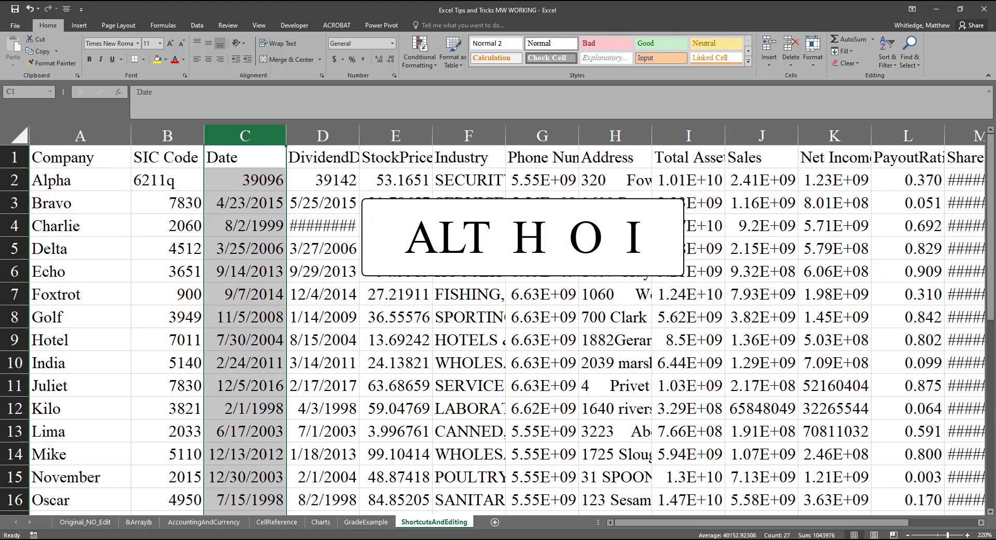
{"action": "key", "text": "Scroll_Lock"}
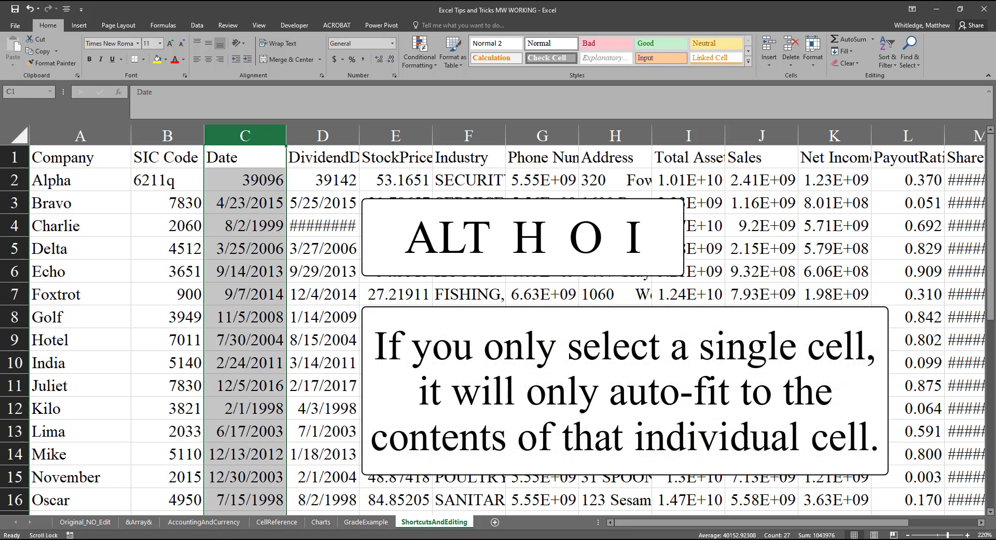
{"action": "key", "text": "Scroll_Lock"}
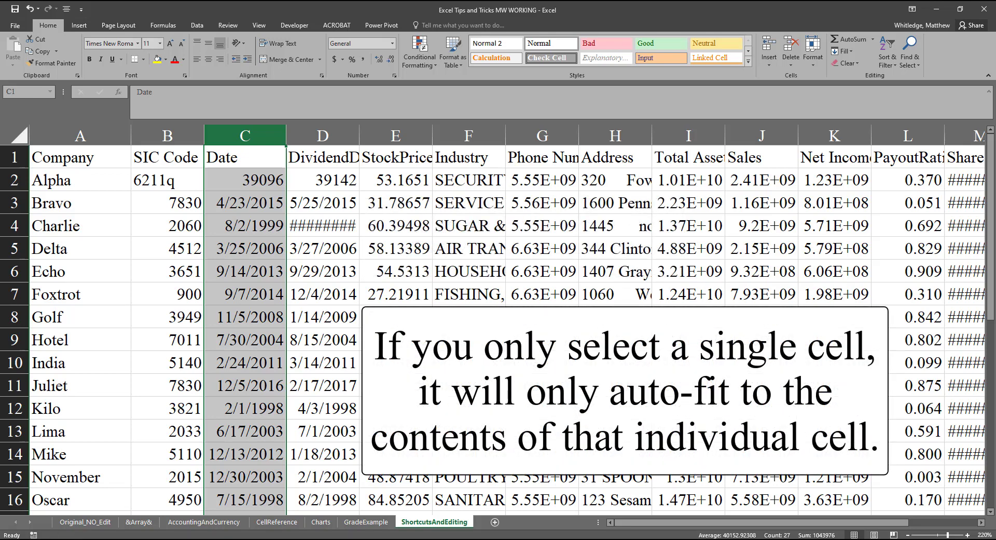
Step: Repeat the column-width auto-fit on the selected Date column
{"action": "key", "text": "alt"}
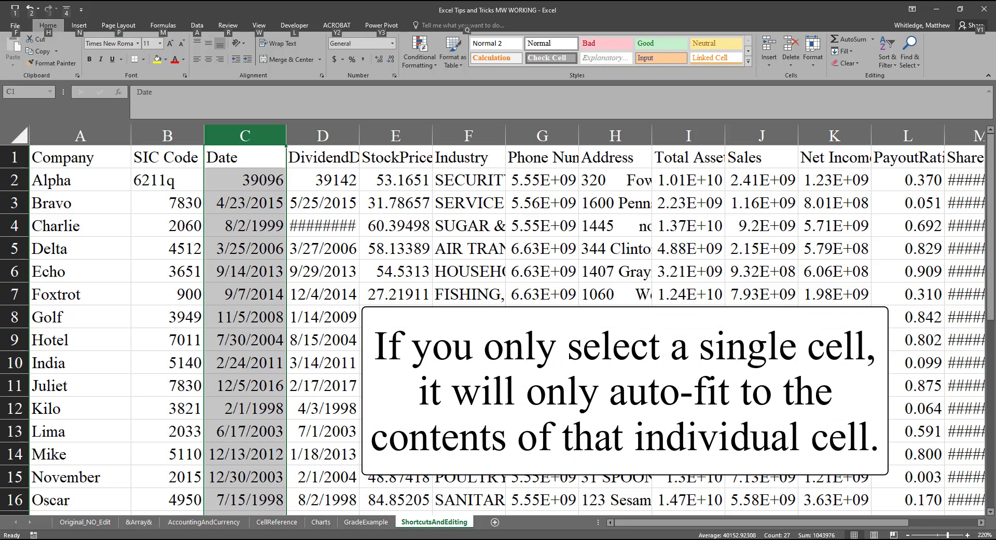
{"action": "key", "text": "h"}
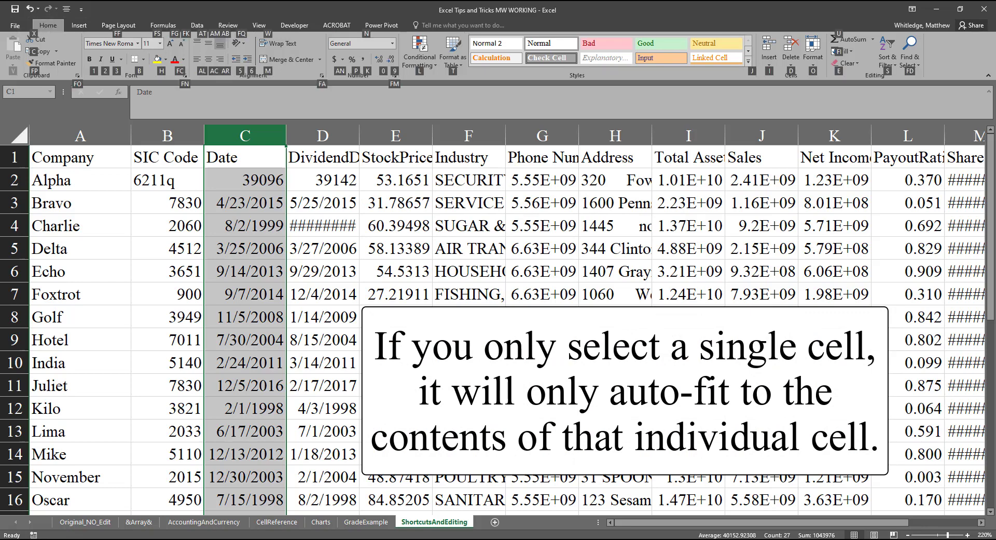
{"action": "key", "text": "o"}
{"action": "key", "text": "i"}
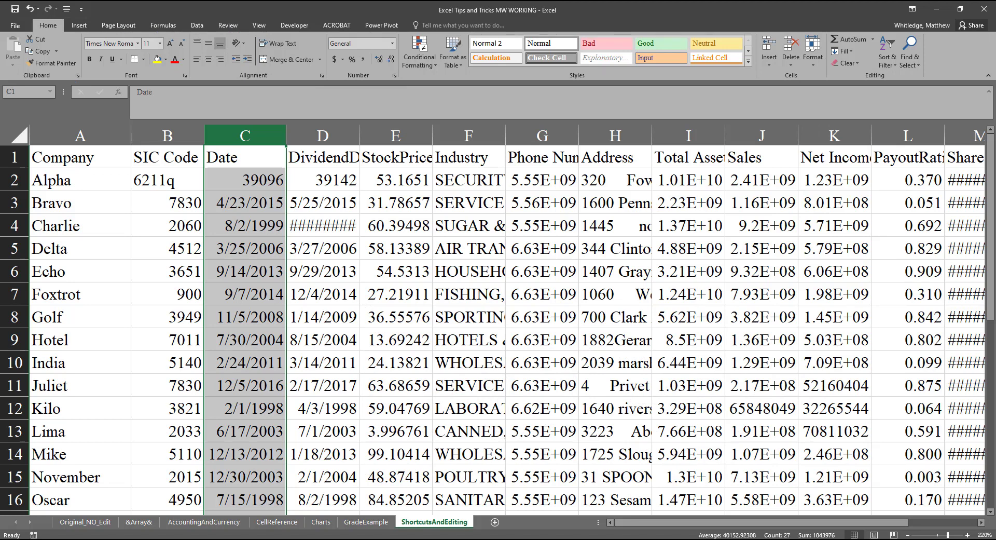
{"action": "key", "text": "Scroll_Lock"}
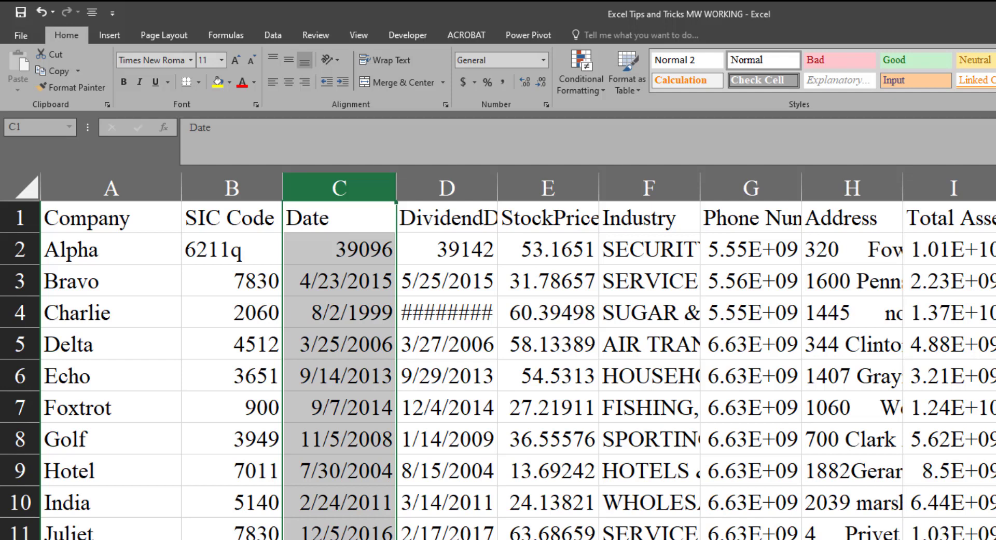
Step: Open the Subtotal dialog for the Date column and close it without applying anything
{"action": "key", "text": "alt"}
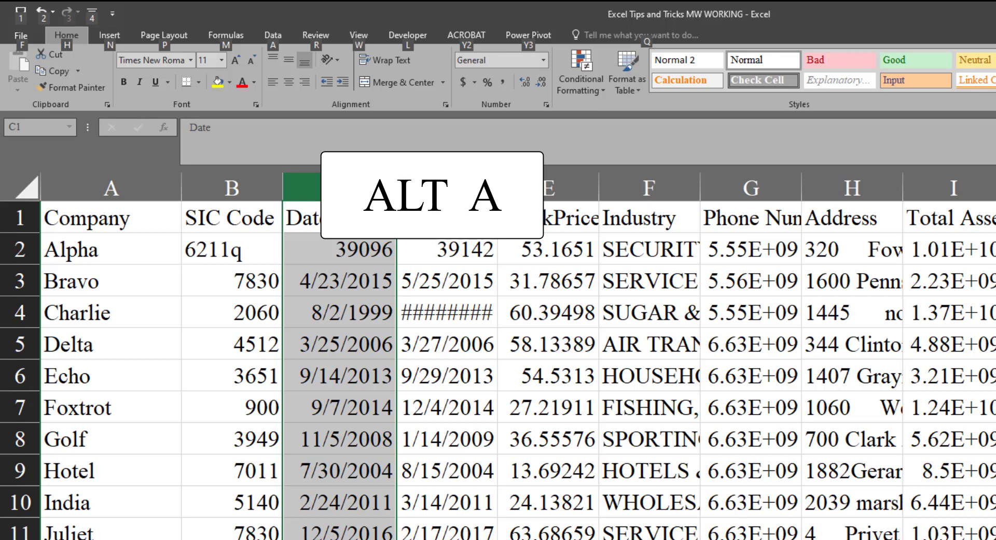
{"action": "key", "text": "a"}
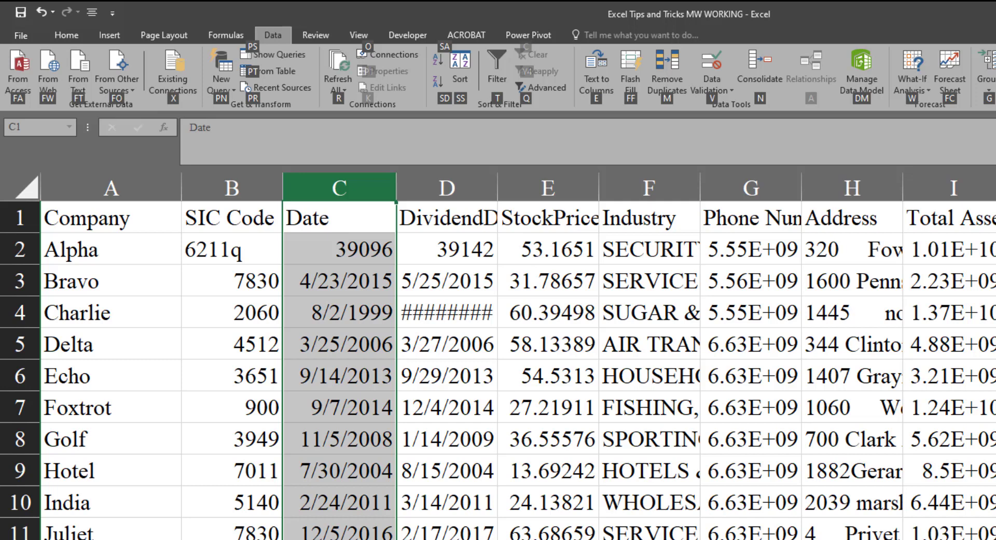
{"action": "key", "text": "b"}
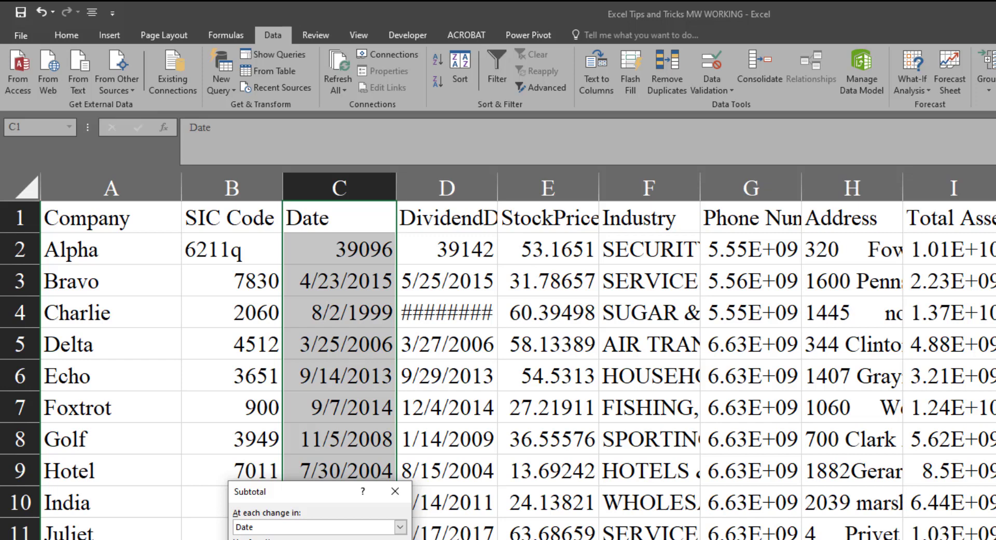
{"action": "key", "text": "Escape"}
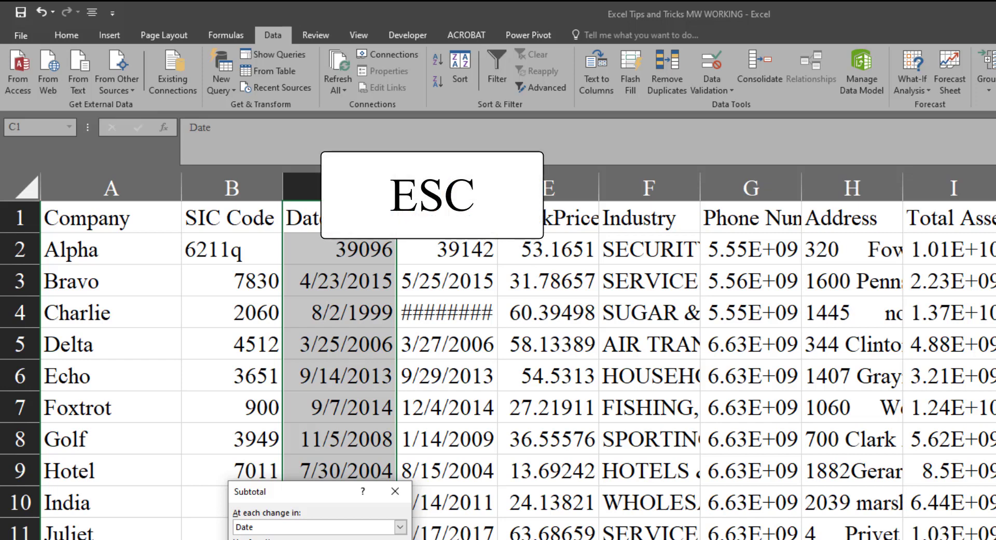
{"action": "key", "text": "Escape"}
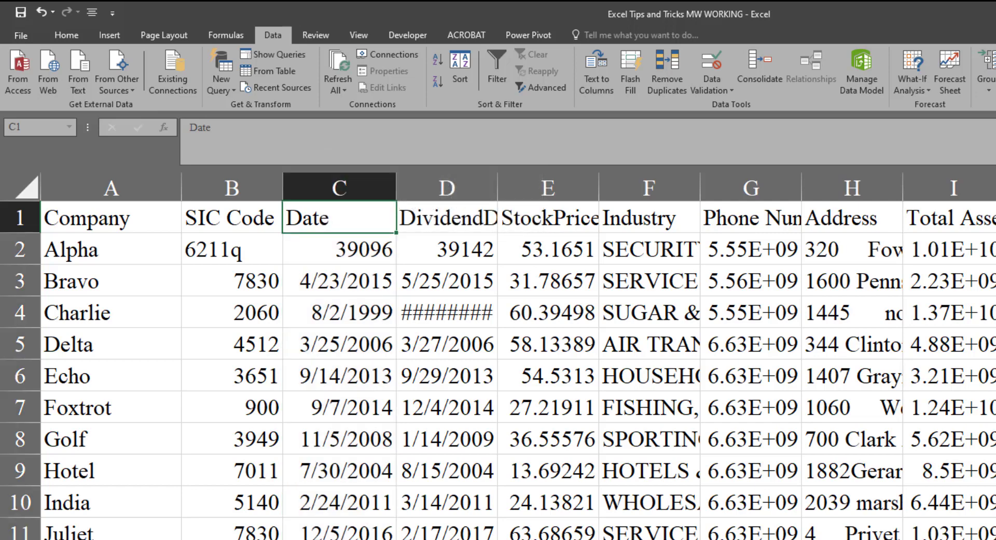
Step: Select the whole Date column from C1 again and return to the Home commands
{"action": "key", "text": "ctrl+space"}
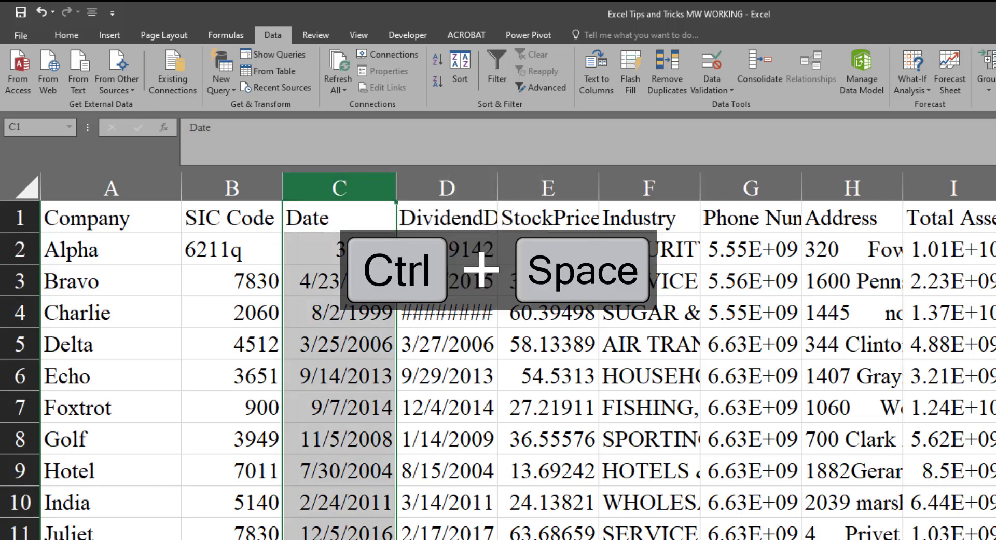
{"action": "key", "text": "alt"}
{"action": "key", "text": "h"}
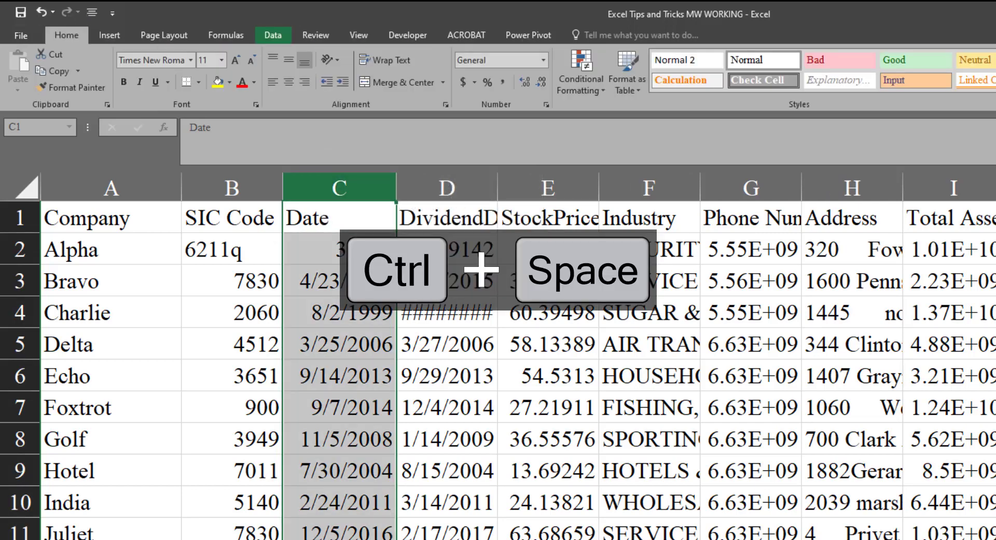
{"action": "key", "text": "o"}
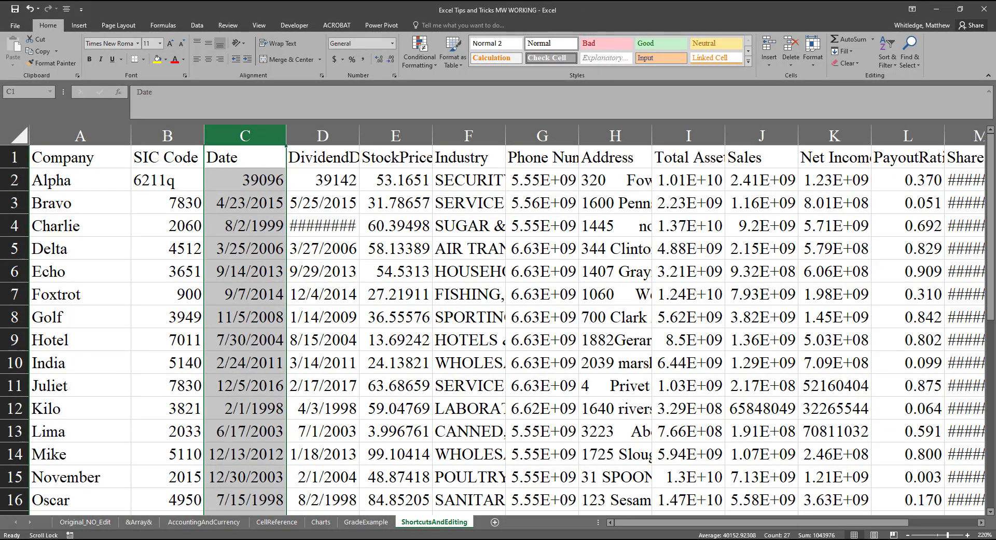
Step: Extend a selection from C1 across to G1 and select the entire columns C through G
{"action": "key", "text": "Scroll_Lock"}
{"action": "key", "text": "Left"}
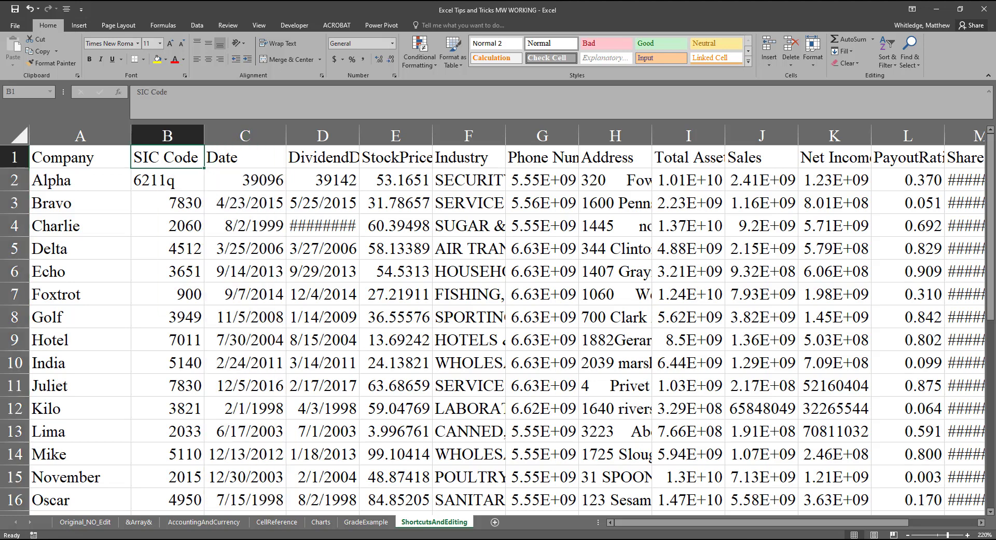
{"action": "key", "text": "Right"}
{"action": "key", "text": "shift+Right"}
{"action": "key", "text": "shift+Right"}
{"action": "key", "text": "shift+Right"}
{"action": "key", "text": "shift+Right"}
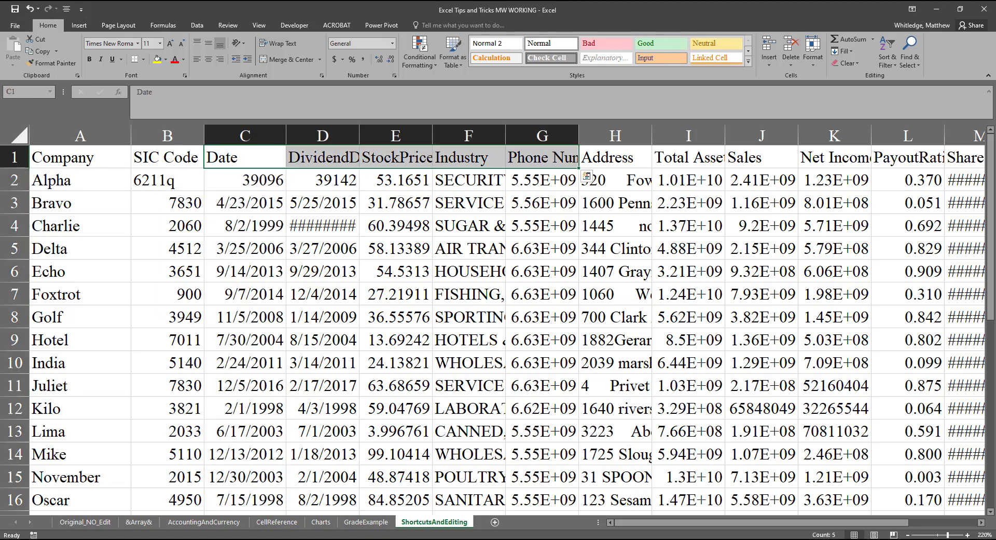
{"action": "key", "text": "ctrl+space"}
{"action": "key", "text": "Scroll_Lock"}
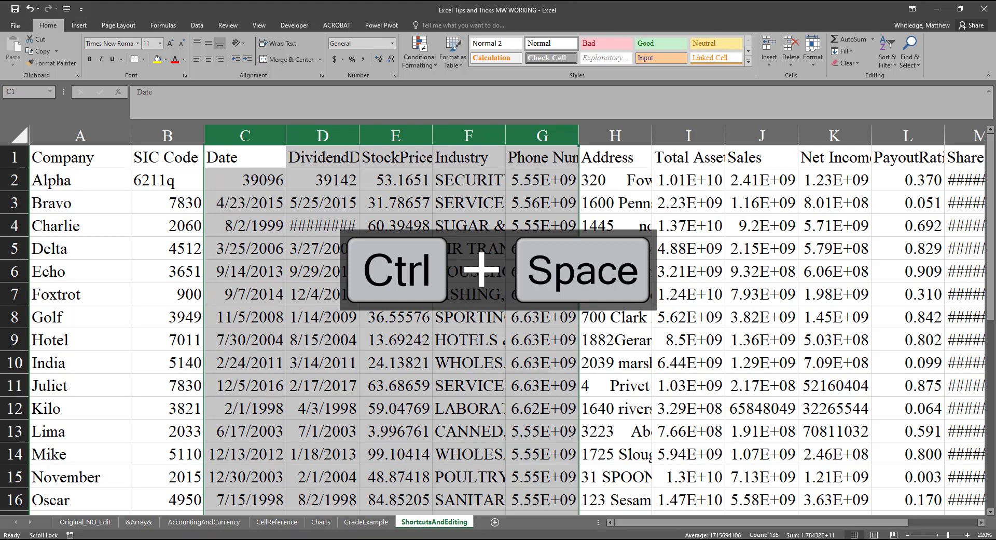
Step: Group the selected columns C through G into an outline group
{"action": "key", "text": "Scroll_Lock"}
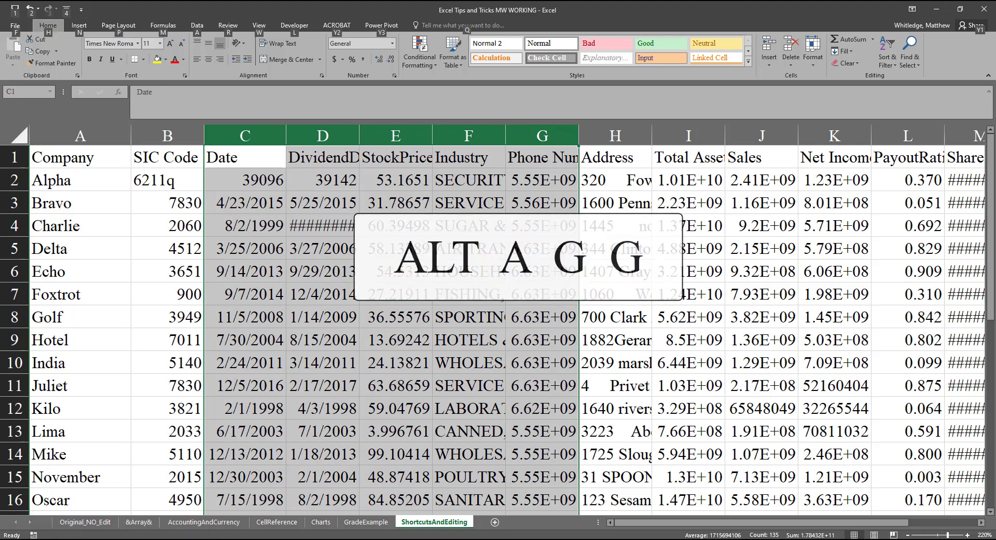
{"action": "key", "text": "alt"}
{"action": "key", "text": "a"}
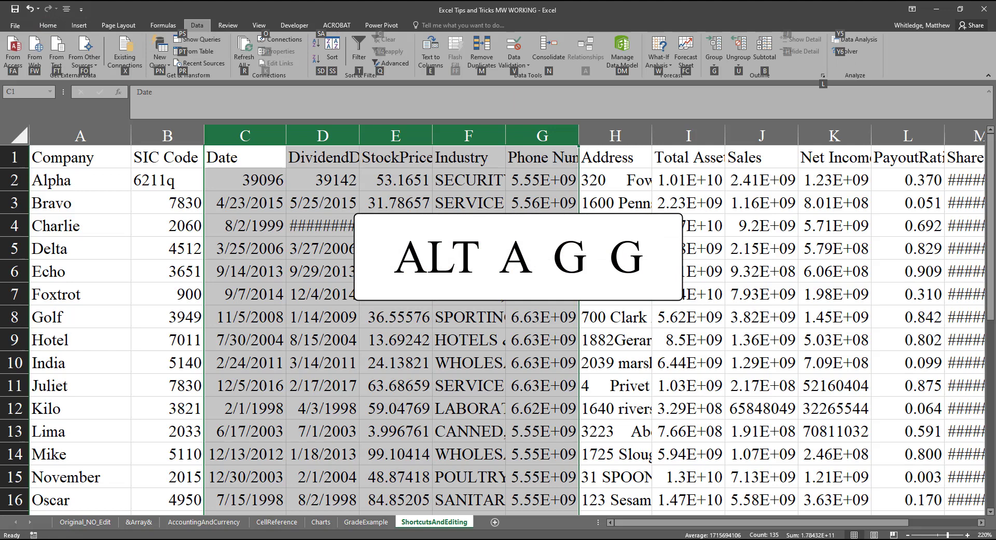
{"action": "key", "text": "g"}
{"action": "key", "text": "g"}
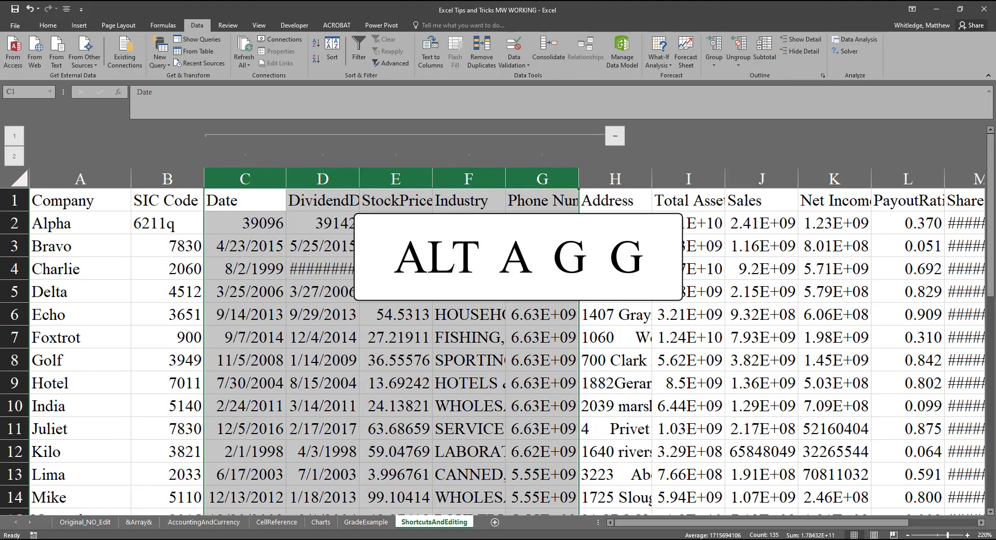
{"action": "key", "text": "Scroll_Lock"}
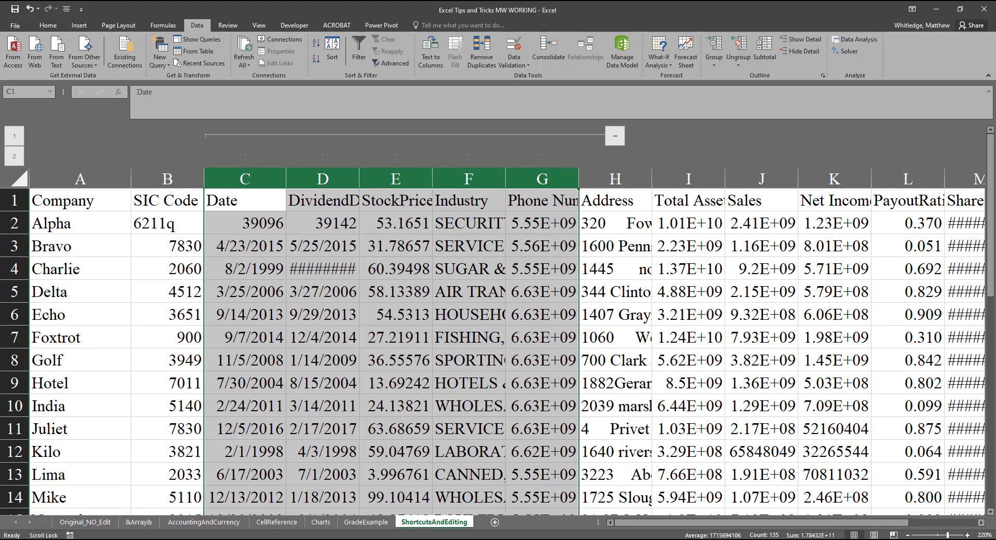
Step: Collapse the grouped columns C through G and expand them again, twice in a row
{"action": "key", "text": "Scroll_Lock"}
{"action": "key", "text": "Scroll_Lock"}
{"action": "key", "text": "Scroll_Lock"}
{"action": "left_click", "coordinate": [596, 133]}
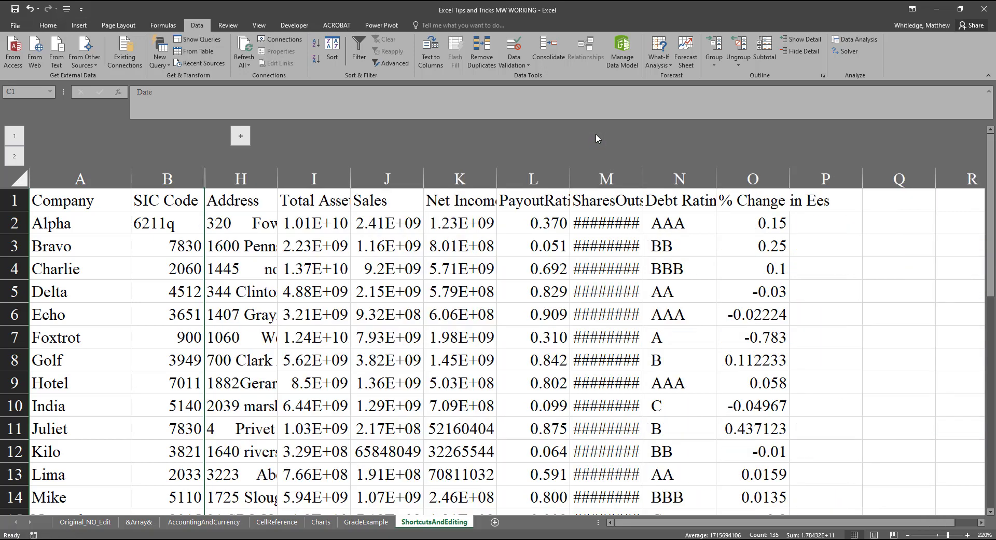
{"action": "left_click", "coordinate": [240, 135]}
{"action": "key", "text": "Scroll_Lock"}
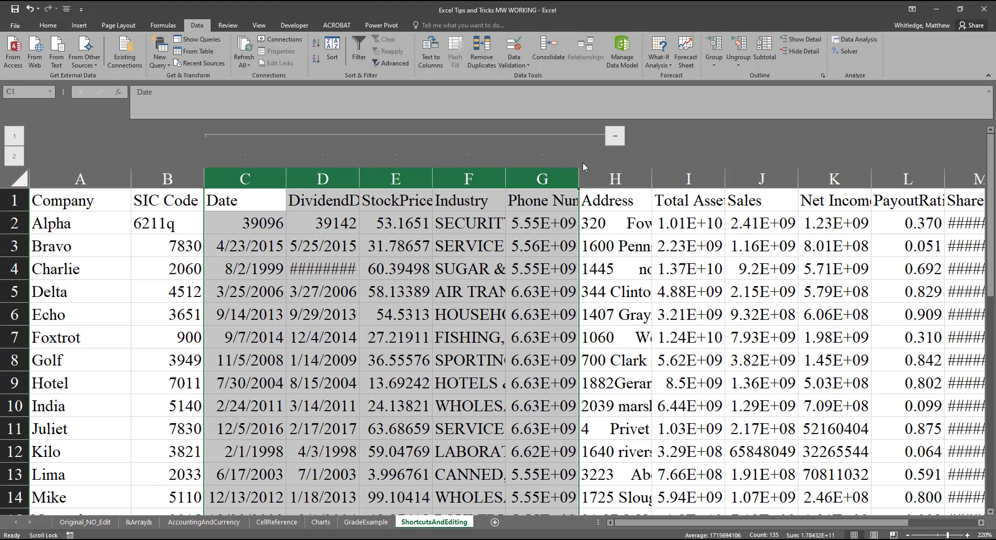
{"action": "left_click", "coordinate": [620, 141]}
{"action": "key", "text": "Scroll_Lock"}
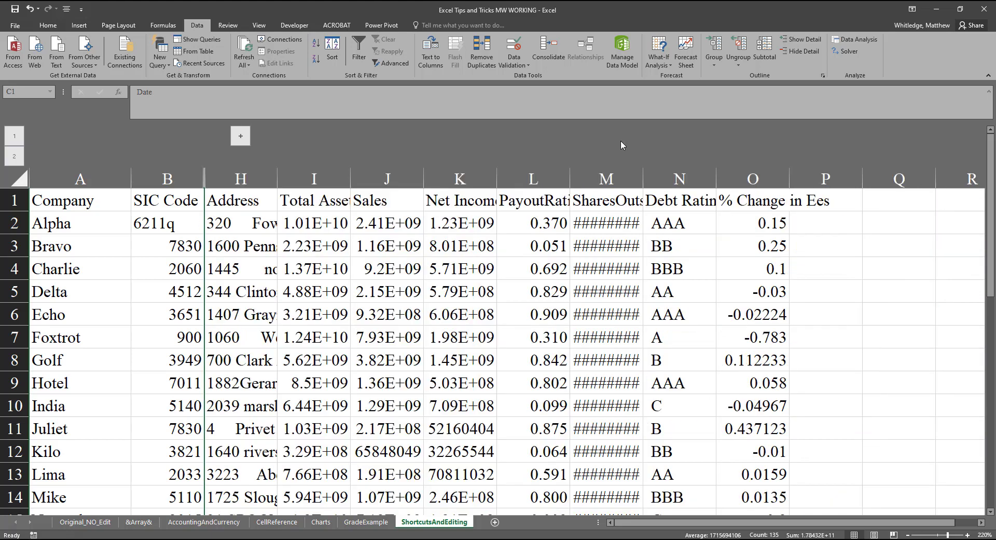
{"action": "left_click", "coordinate": [240, 136]}
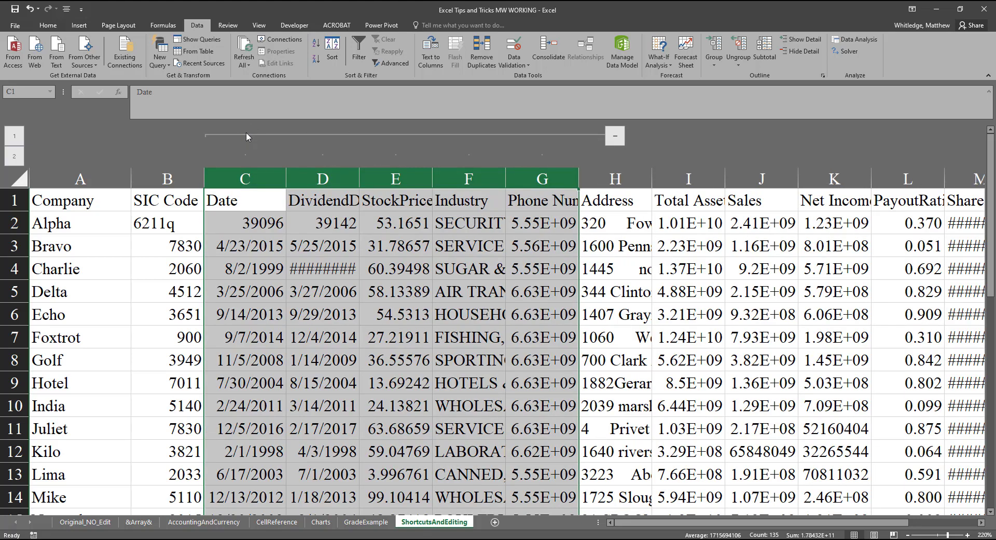